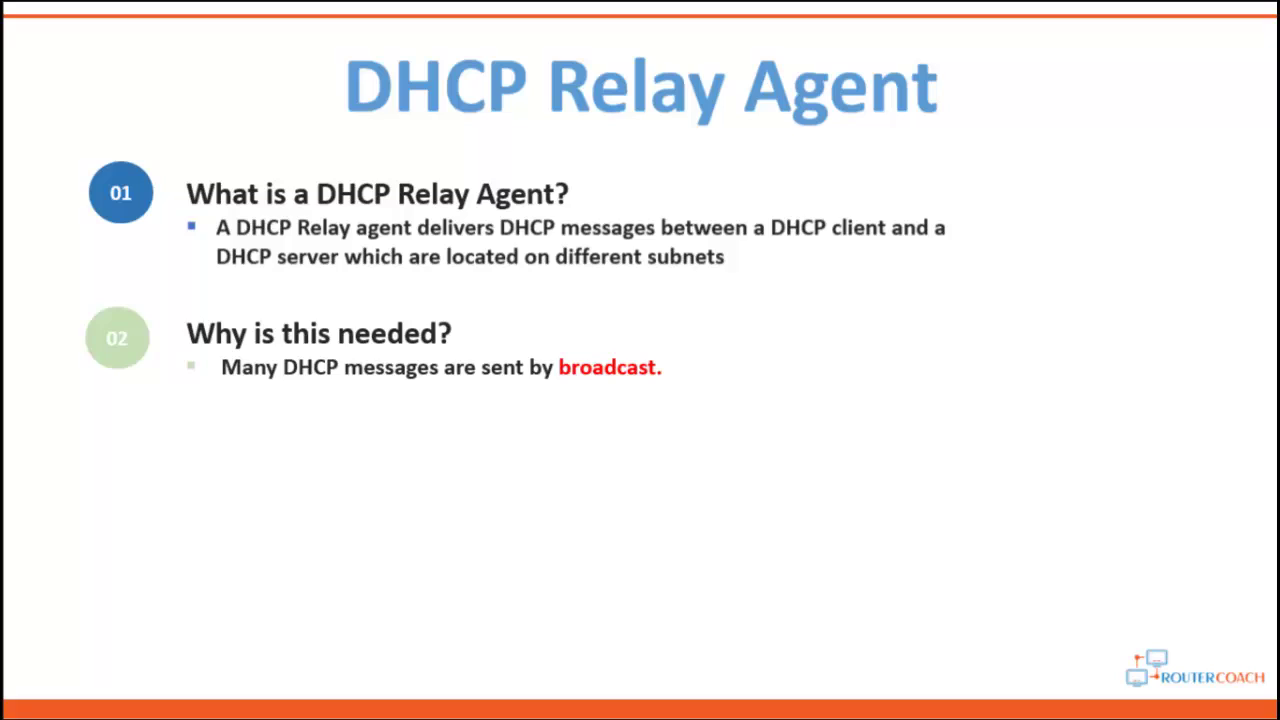
{"action": "key", "text": "Right"}
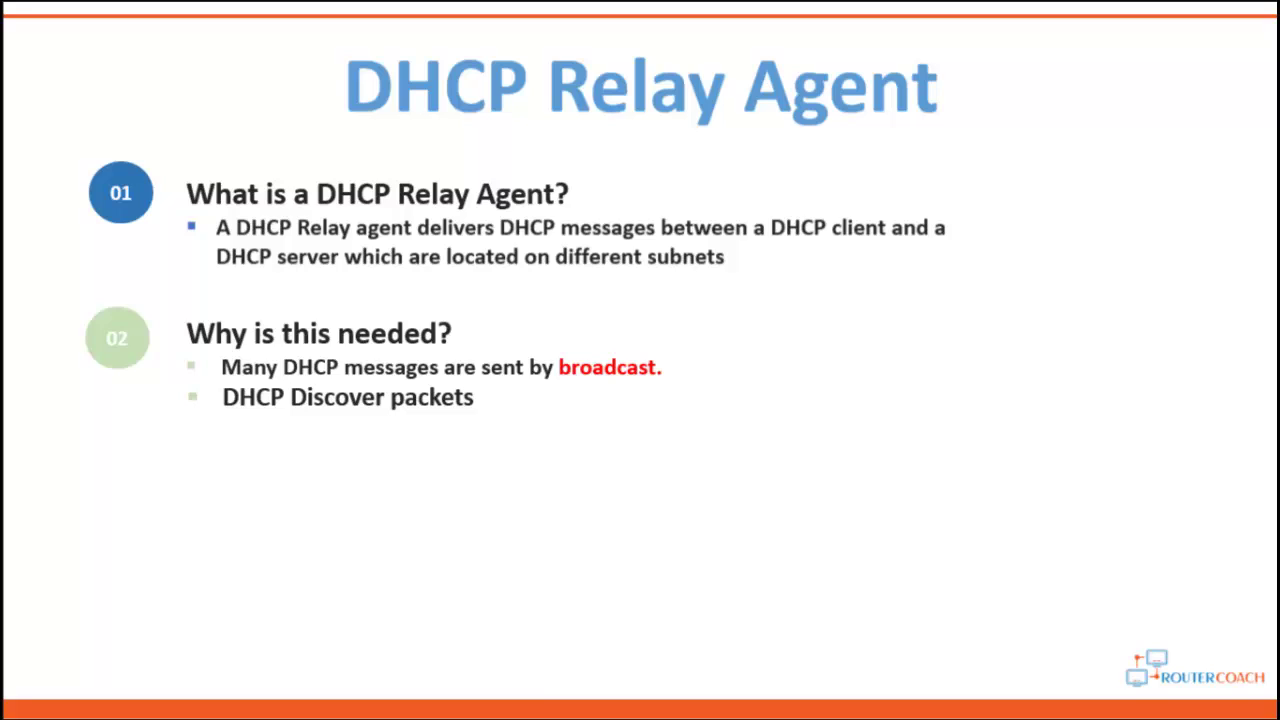
Step: Build the broadcast, DHCP Offer and DHCP Request bullets on the DHCP Relay Agent slide
{"action": "key", "text": "Right"}
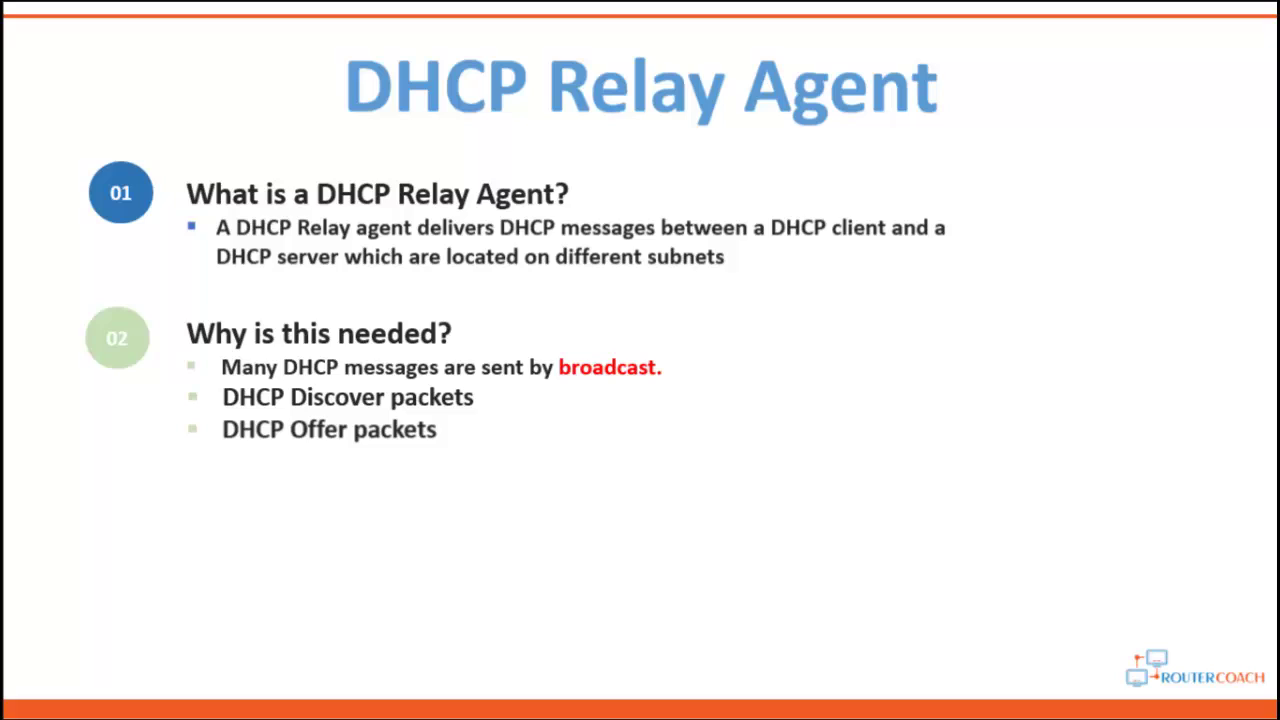
{"action": "key", "text": "Right"}
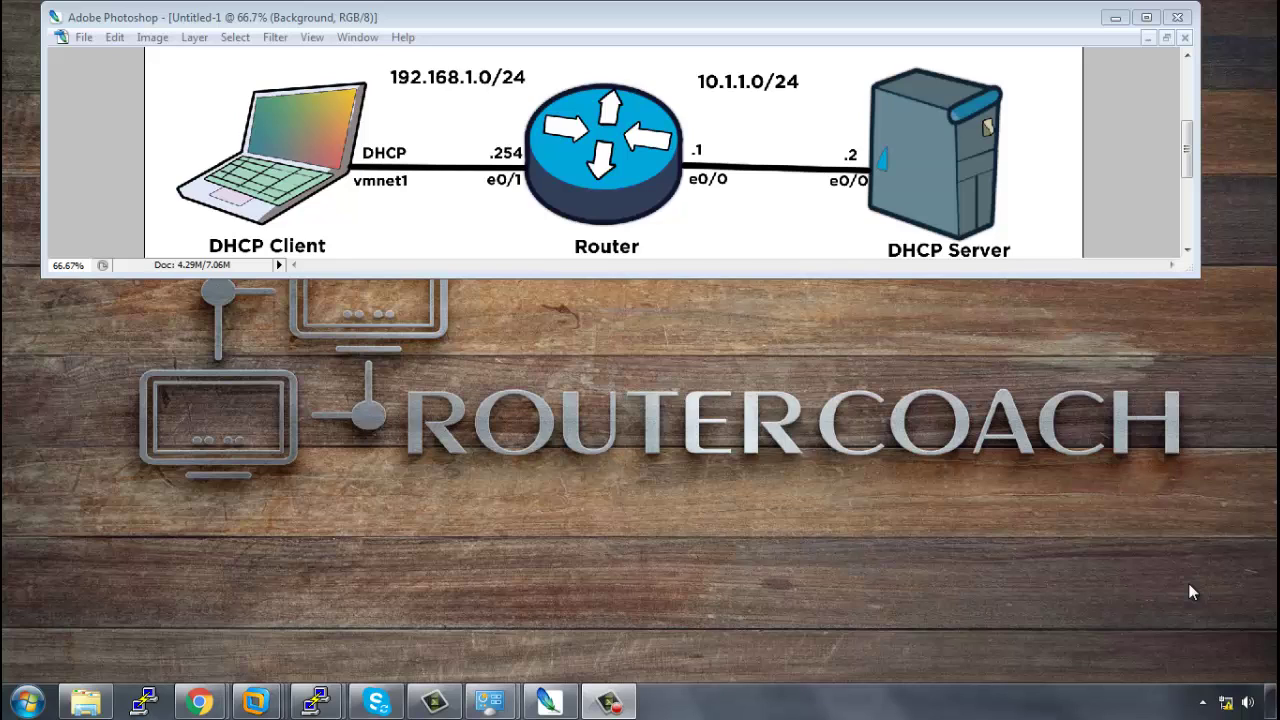
Step: Open both PuTTY consoles and ping 10.1.1.1 from the DHCP server in privileged mode
{"action": "mouse_move", "coordinate": [315, 702]}
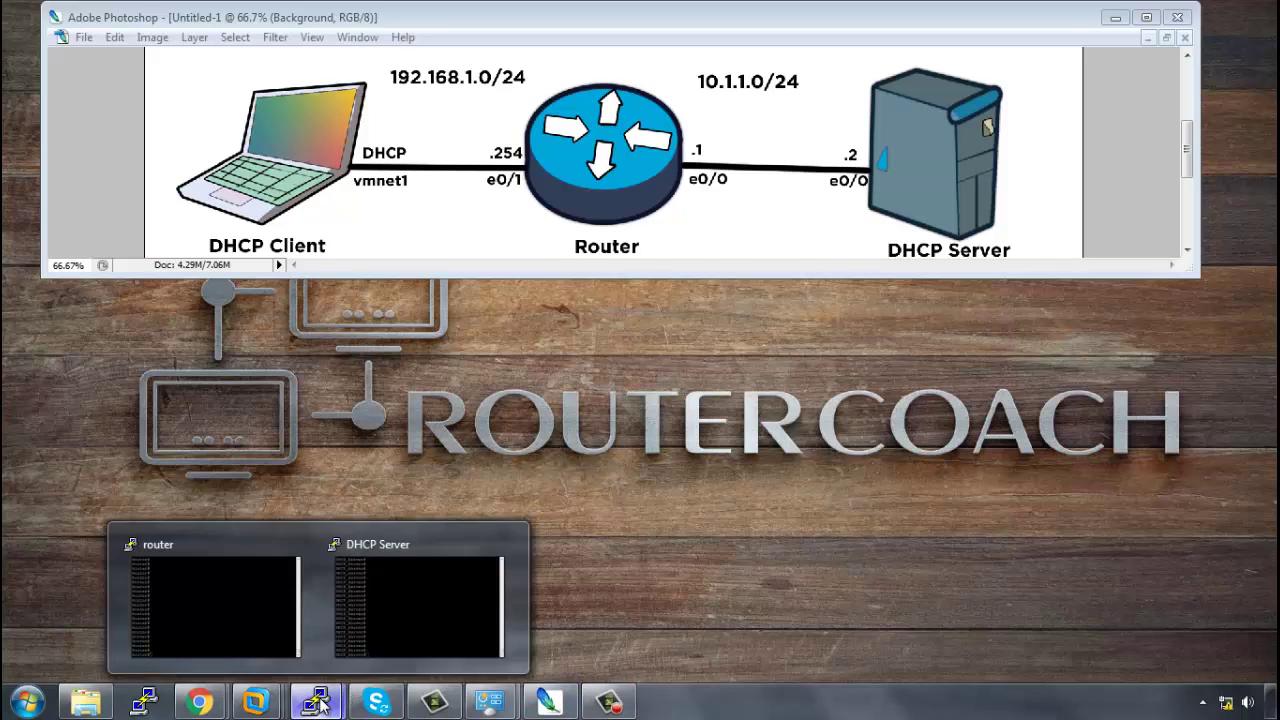
{"action": "left_click", "coordinate": [410, 605]}
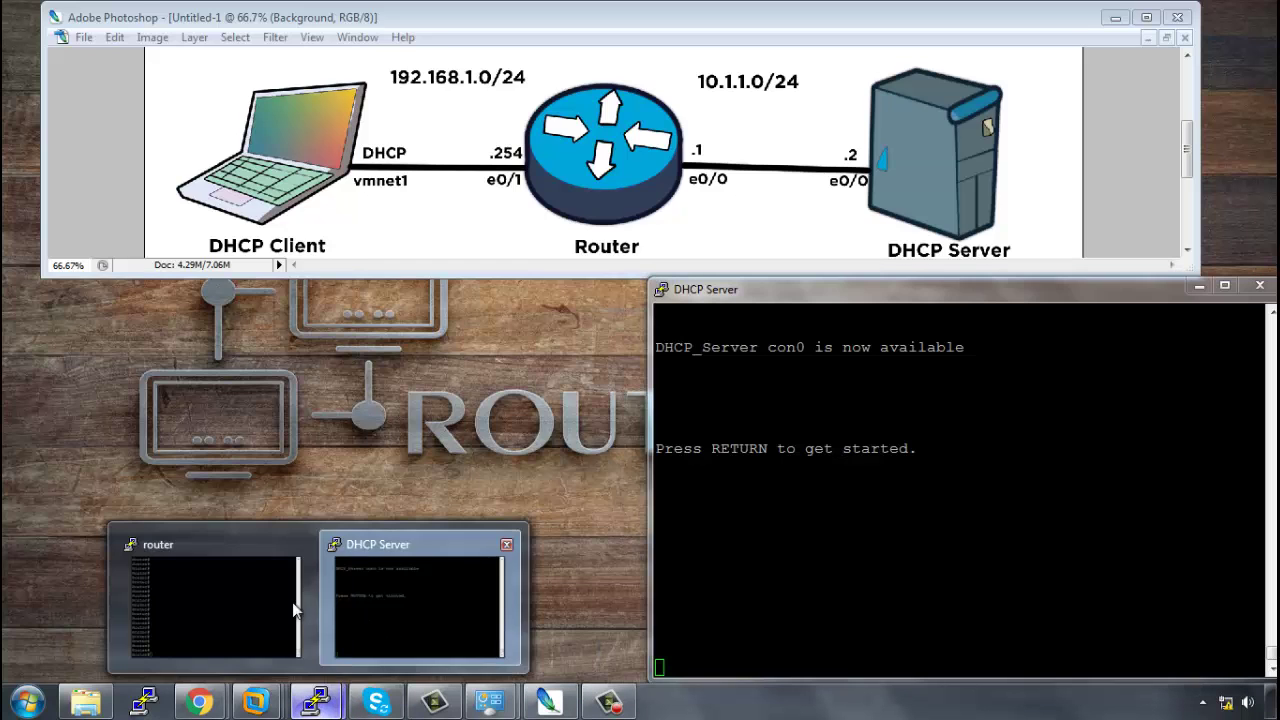
{"action": "left_click", "coordinate": [271, 593]}
{"action": "left_click", "coordinate": [750, 605]}
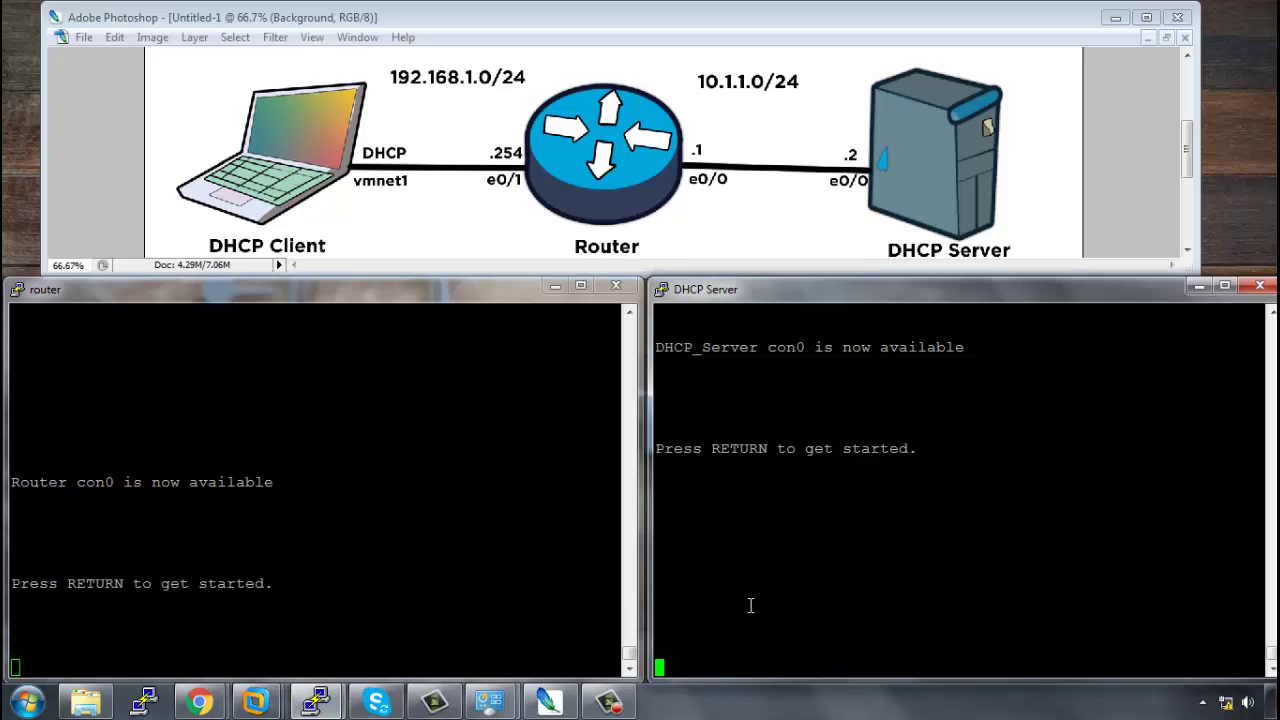
{"action": "key", "text": "Return"}
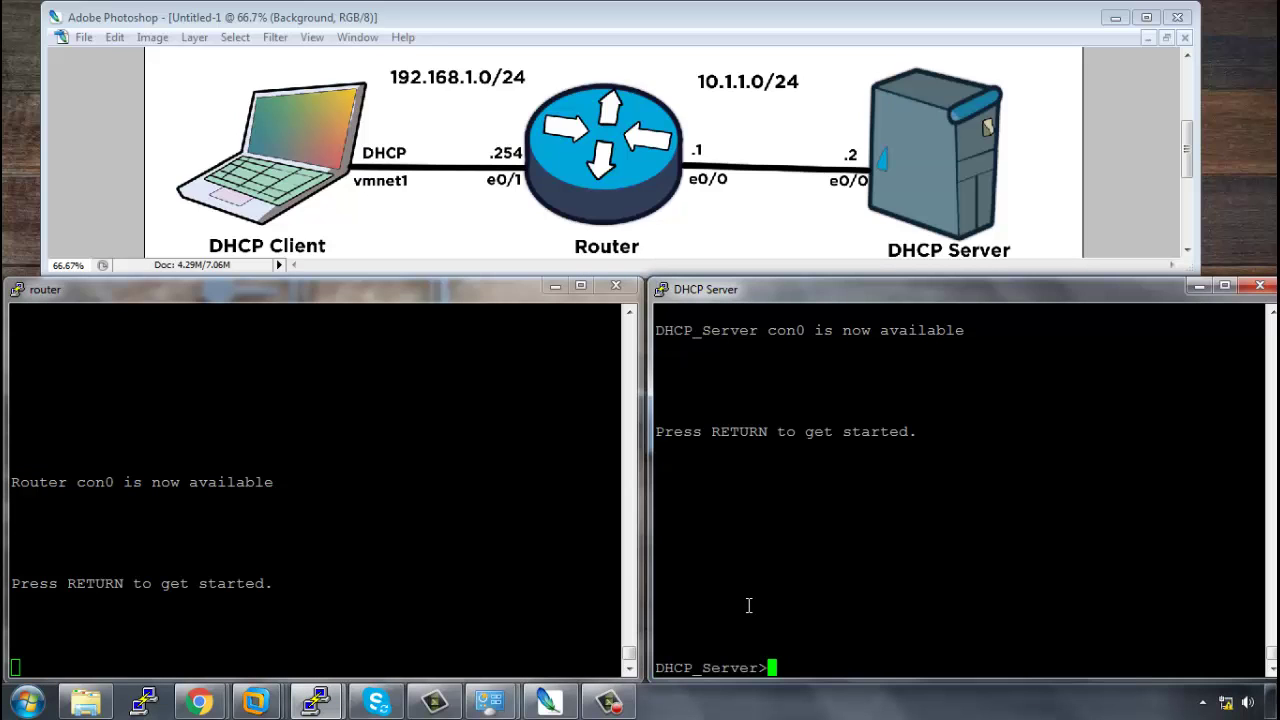
{"action": "type", "text": "en"}
{"action": "key", "text": "Return"}
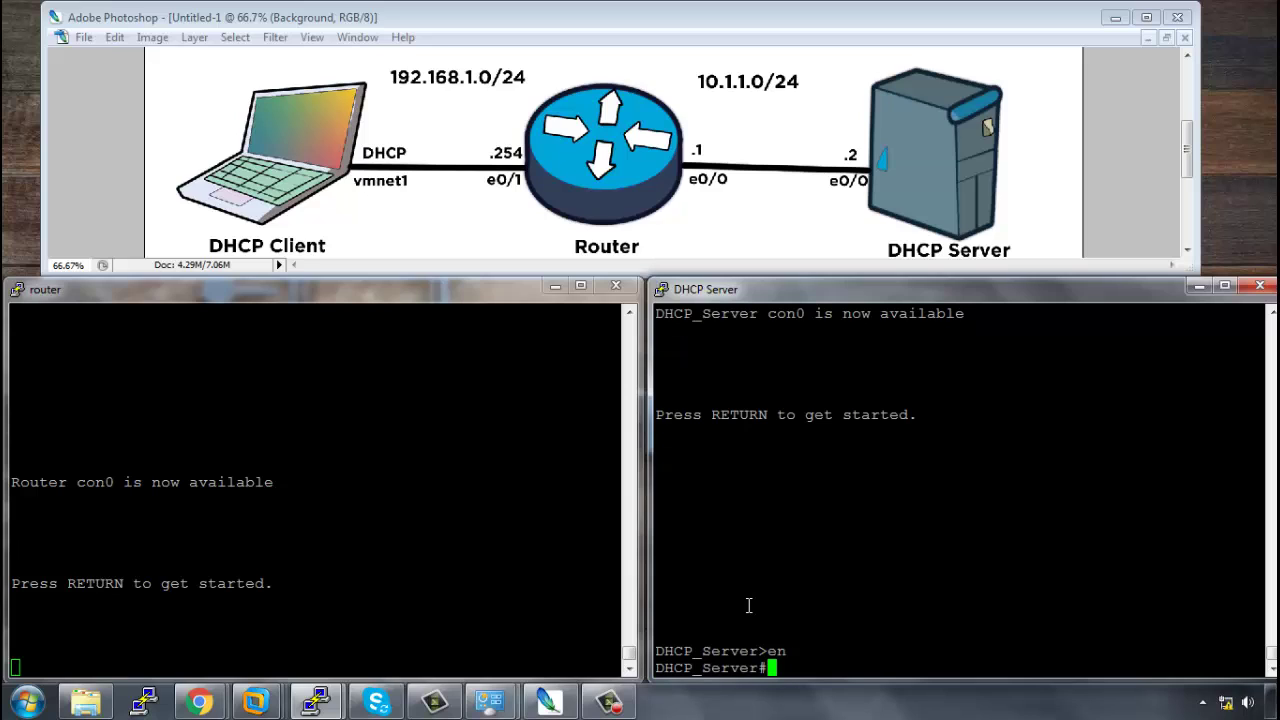
{"action": "type", "text": "ping 10.1.1.1"}
{"action": "key", "text": "Return"}
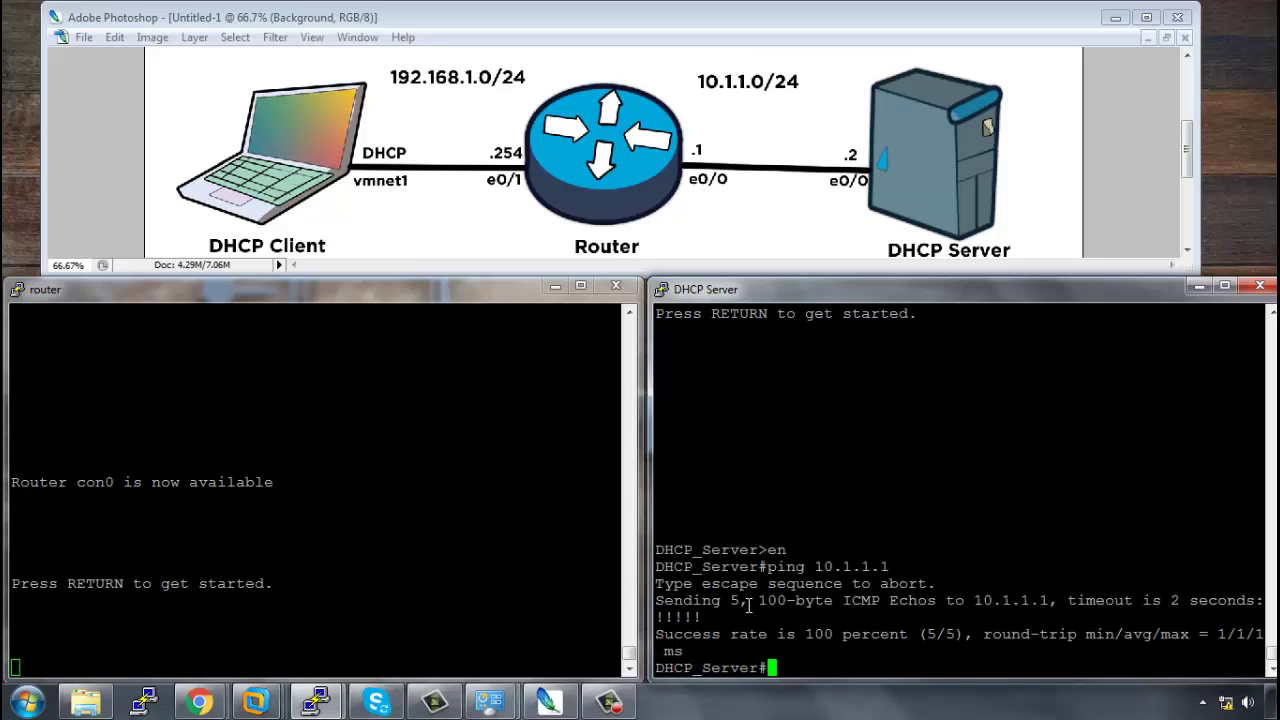
Step: On the router, enter privileged mode and list active interfaces with 'sh ip int brief | exclude una'
{"action": "left_click", "coordinate": [345, 635]}
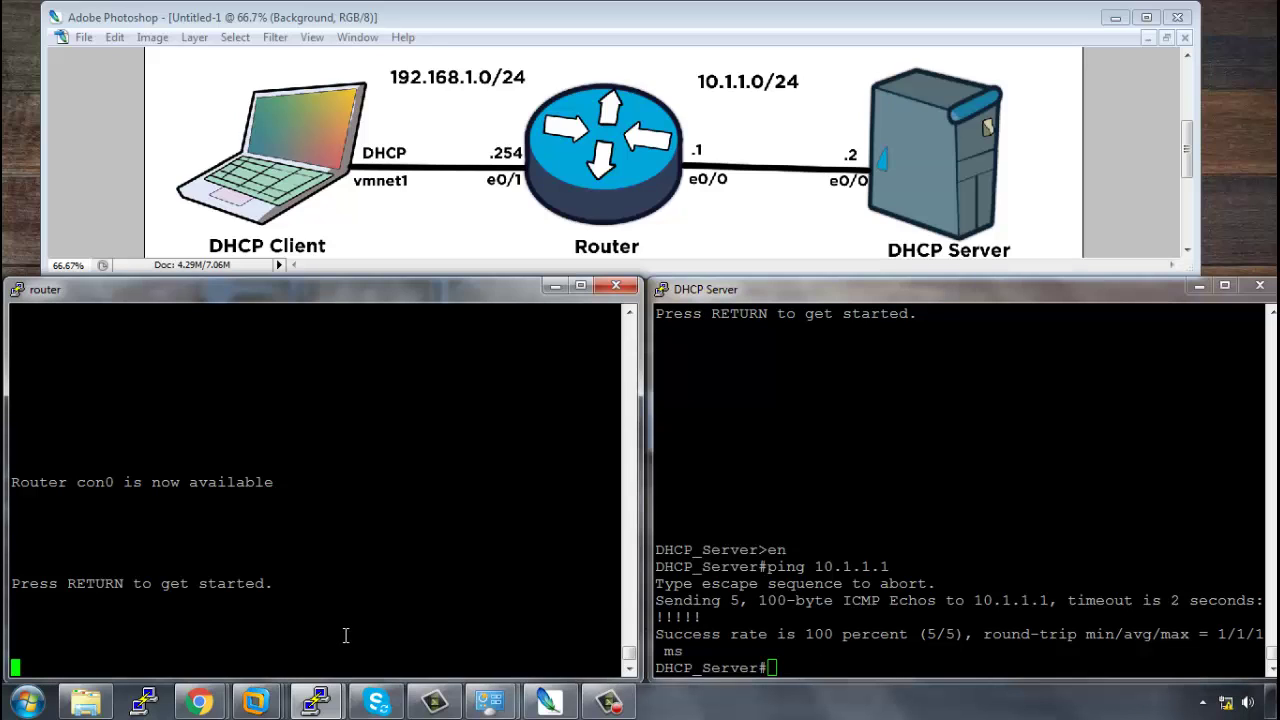
{"action": "key", "text": "Return"}
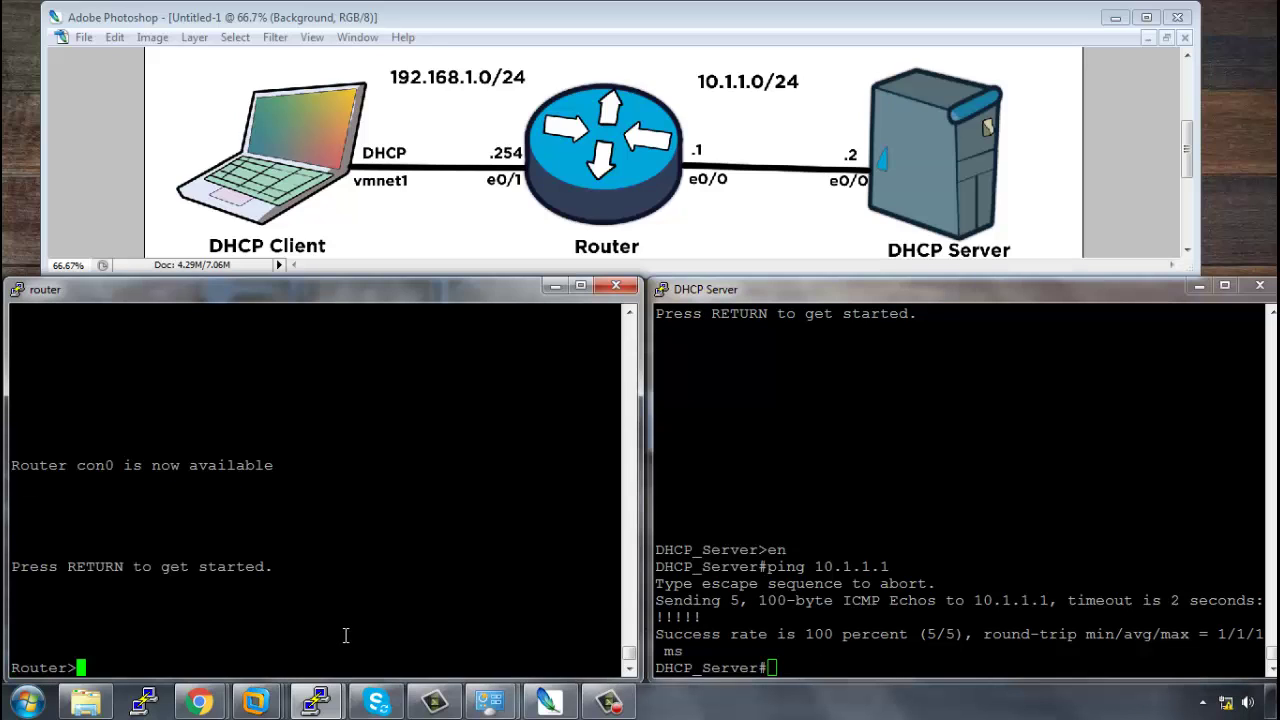
{"action": "type", "text": "en"}
{"action": "key", "text": "Return"}
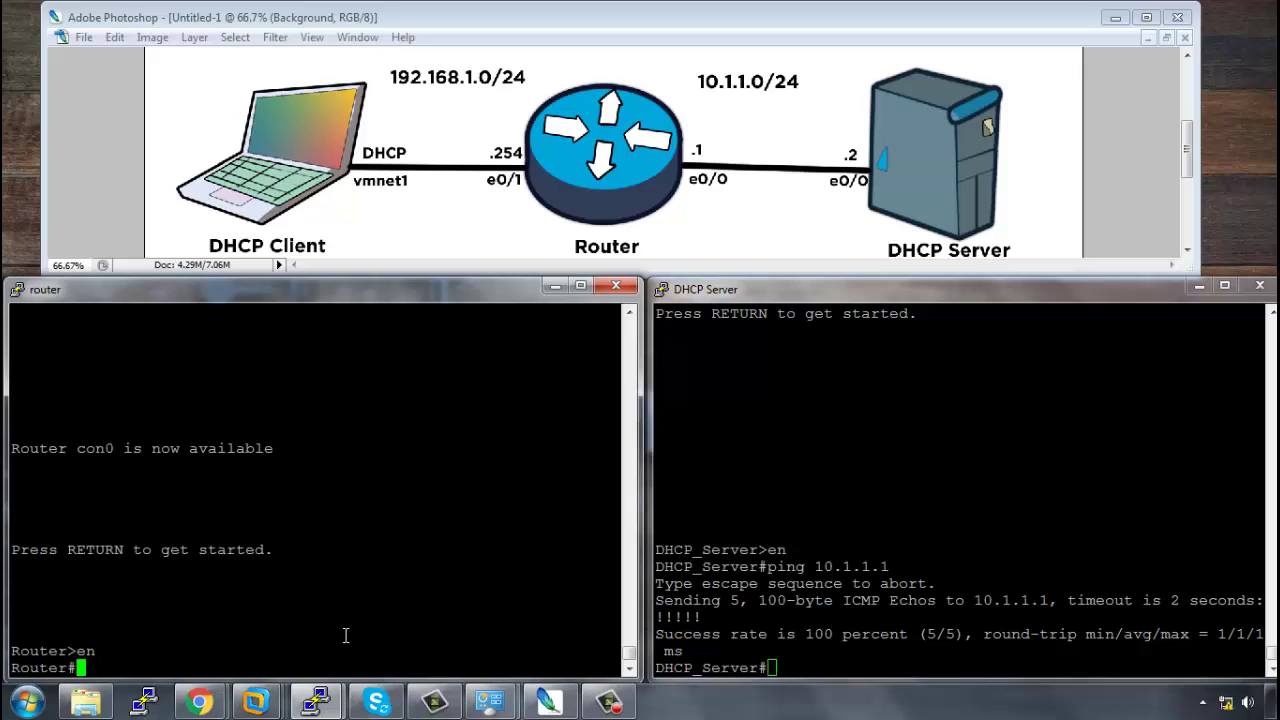
{"action": "type", "text": "sh ip int brief "}
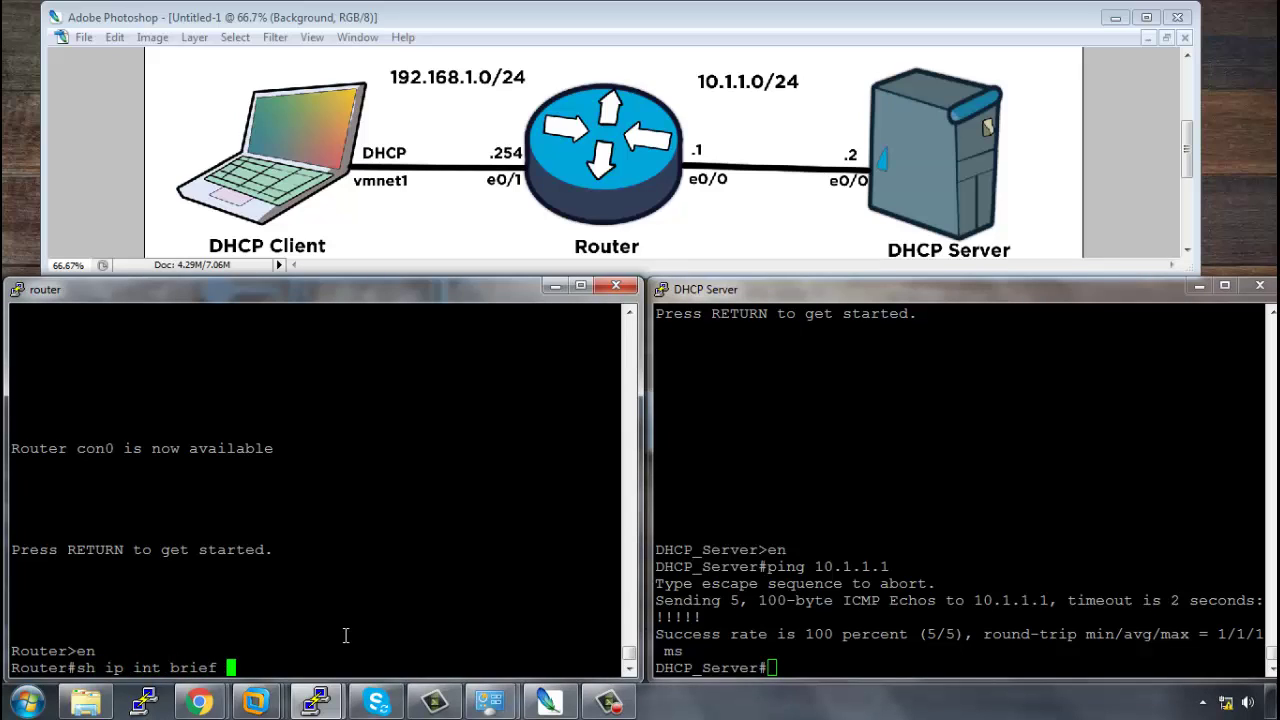
{"action": "type", "text": "| exclude una"}
{"action": "key", "text": "Return"}
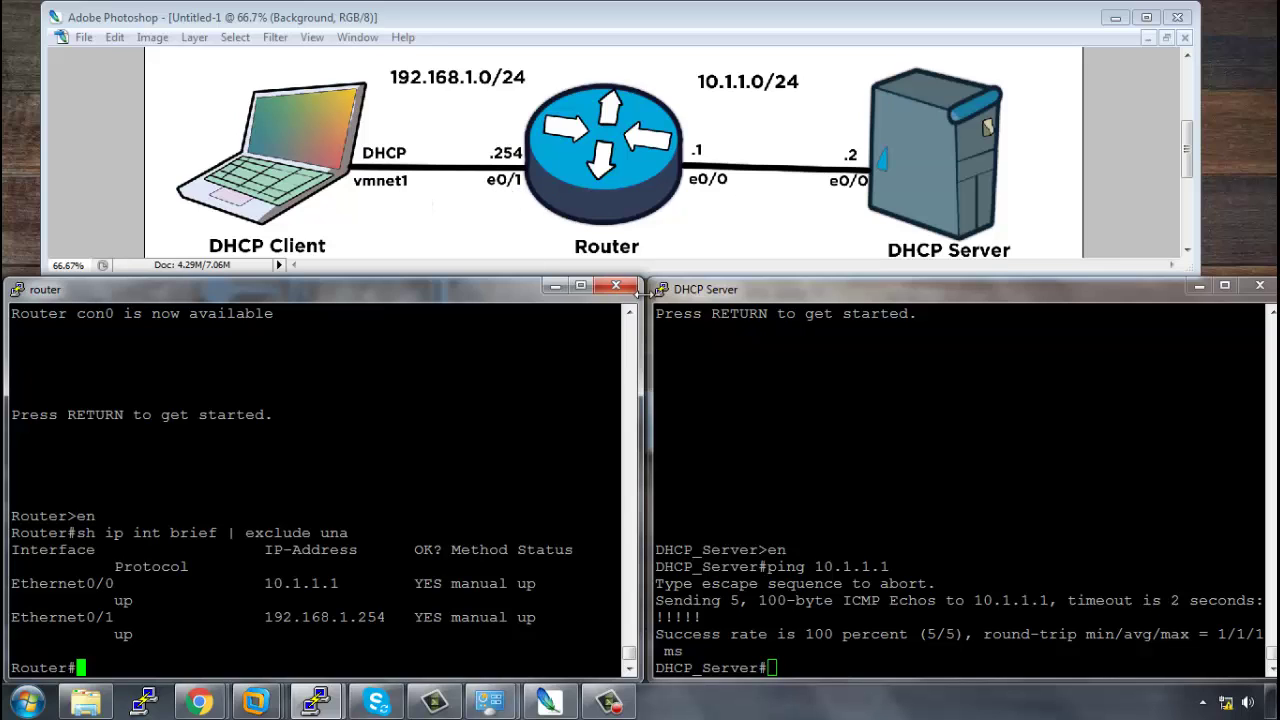
Step: Show the VMware Network Adapter VMnet1 connection details, then minimize Network Connections
{"action": "left_click", "coordinate": [489, 705]}
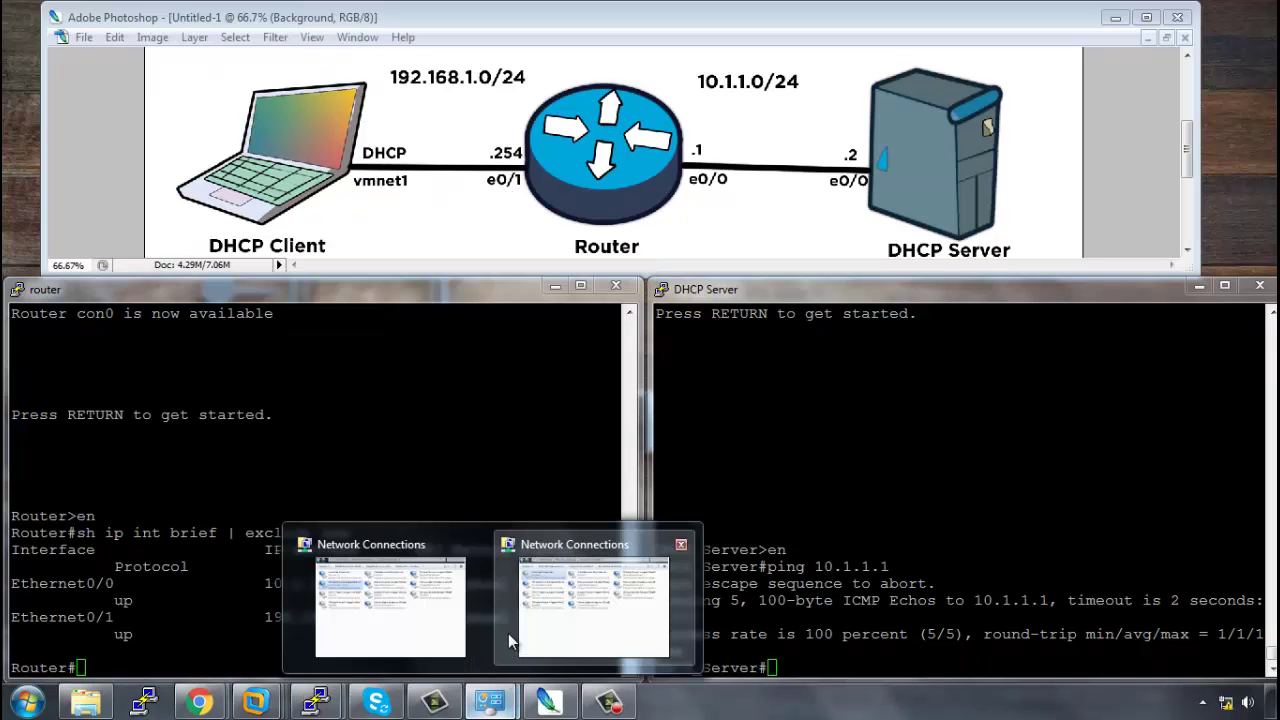
{"action": "left_click", "coordinate": [591, 612]}
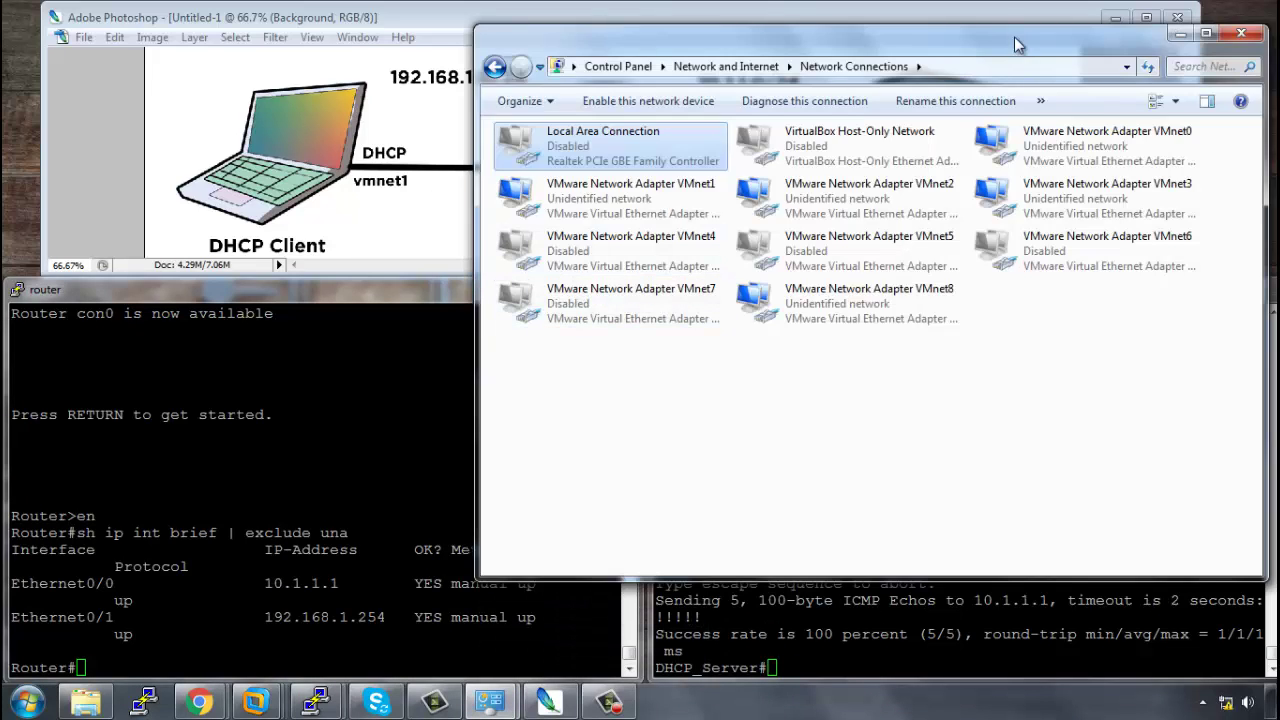
{"action": "left_click_drag", "start_coordinate": [976, 39], "coordinate": [911, 98]}
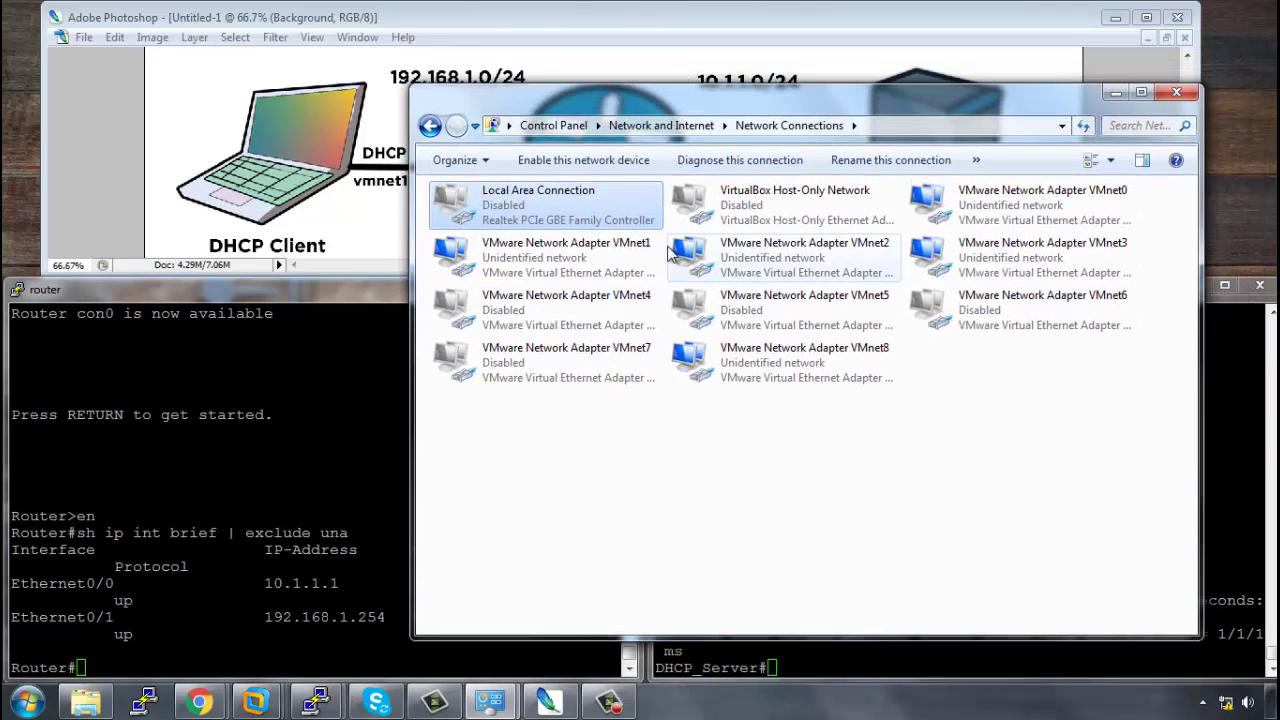
{"action": "left_click", "coordinate": [519, 260]}
{"action": "double_click", "coordinate": [519, 260]}
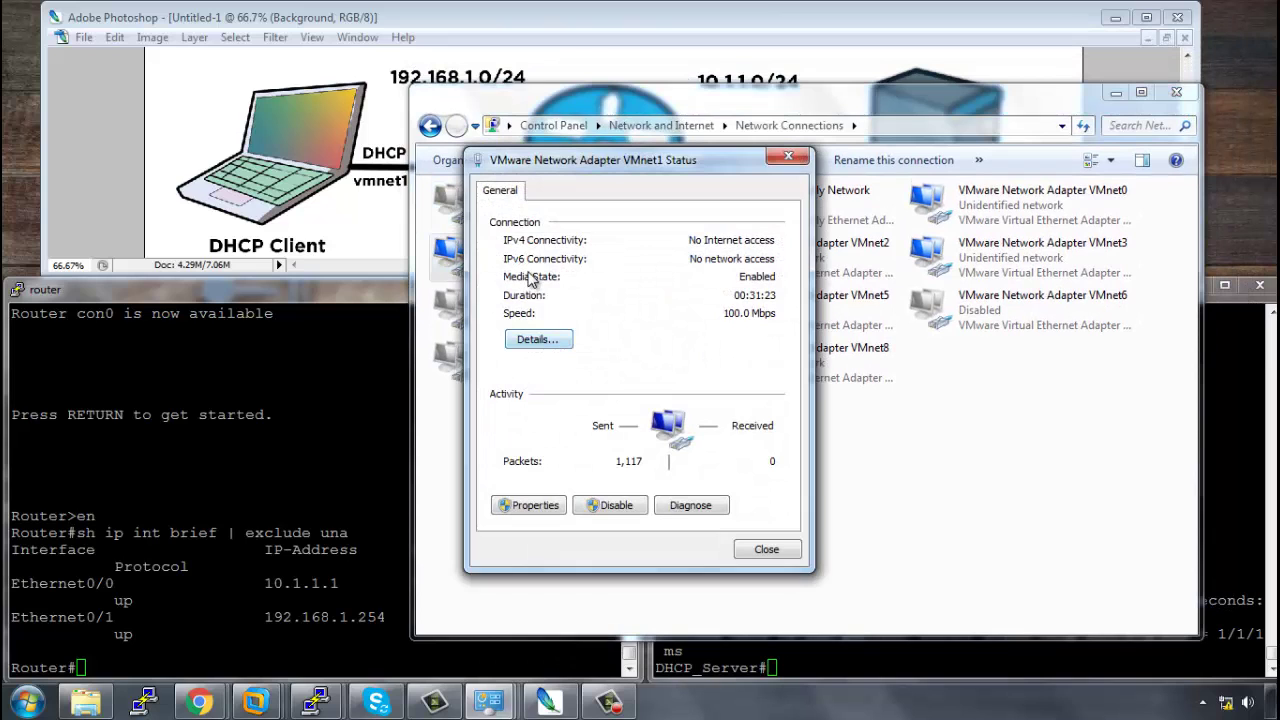
{"action": "left_click_drag", "start_coordinate": [568, 162], "coordinate": [815, 206]}
{"action": "left_click", "coordinate": [791, 388]}
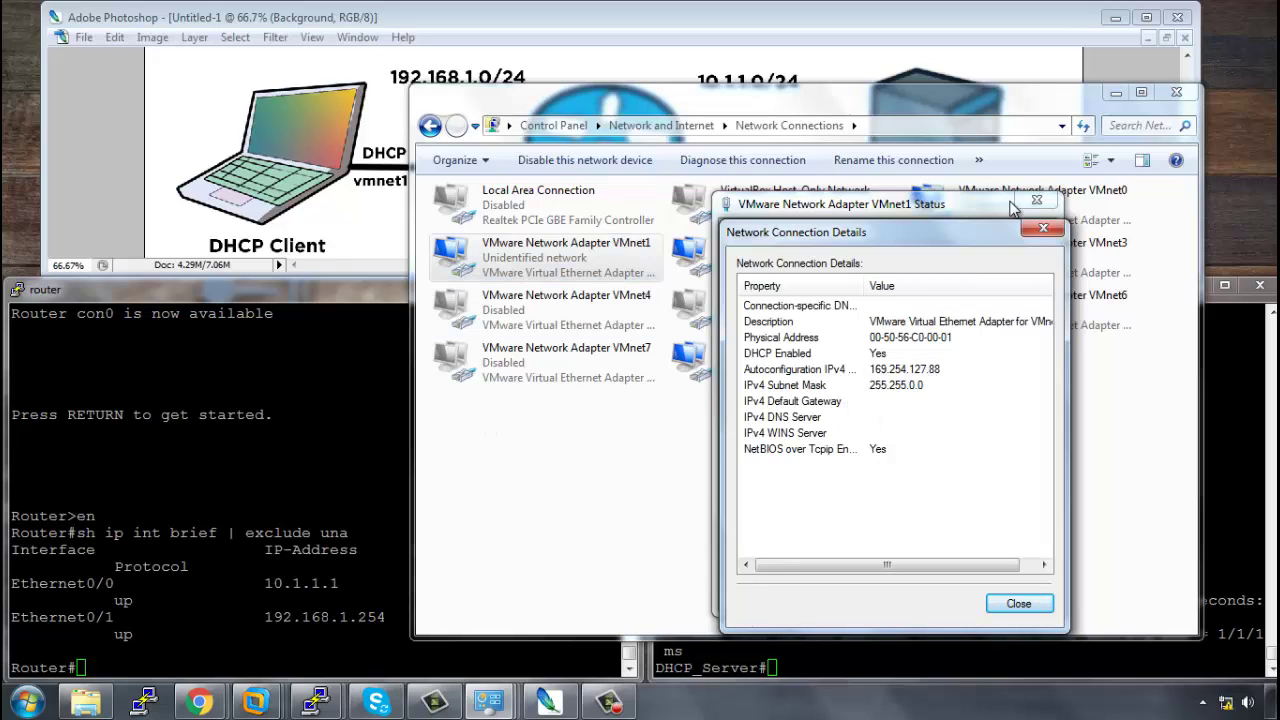
{"action": "left_click", "coordinate": [1117, 99]}
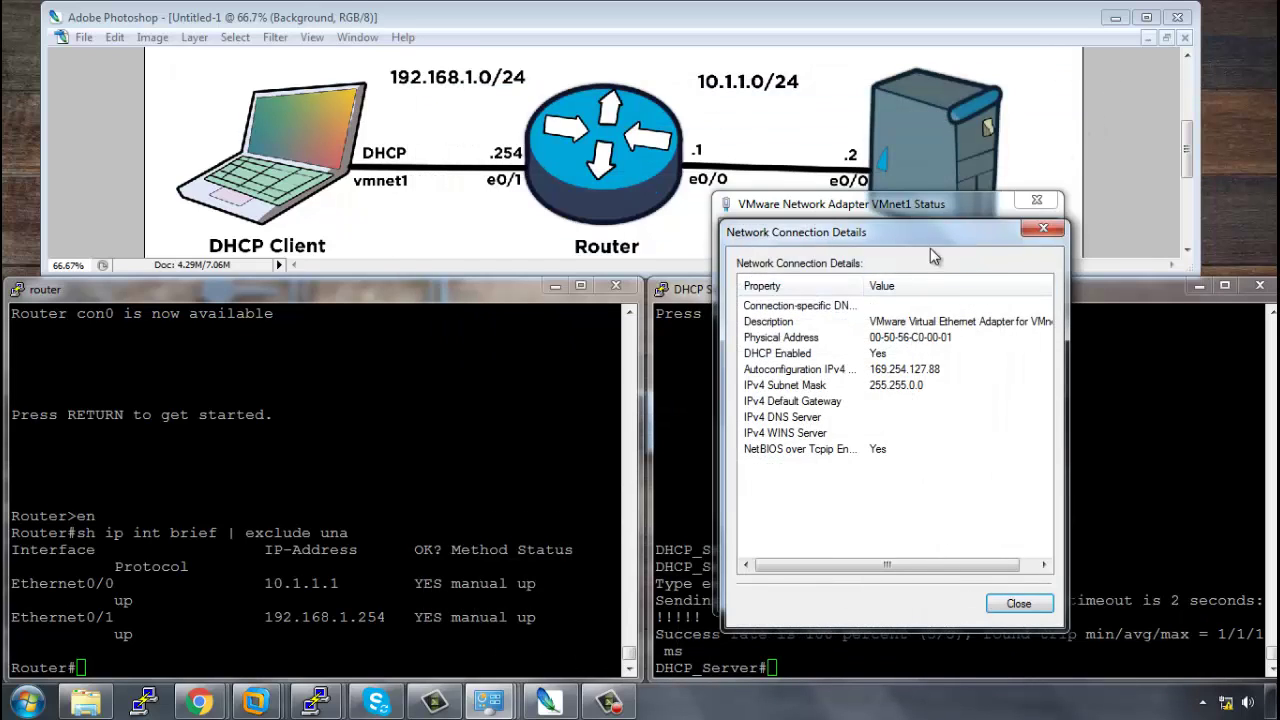
{"action": "left_click", "coordinate": [36, 702]}
Step: Run ipconfig in a Command Prompt to list VMnet1's address
{"action": "type", "text": "cmd"}
{"action": "key", "text": "Return"}
{"action": "mouse_move", "coordinate": [230, 705]}
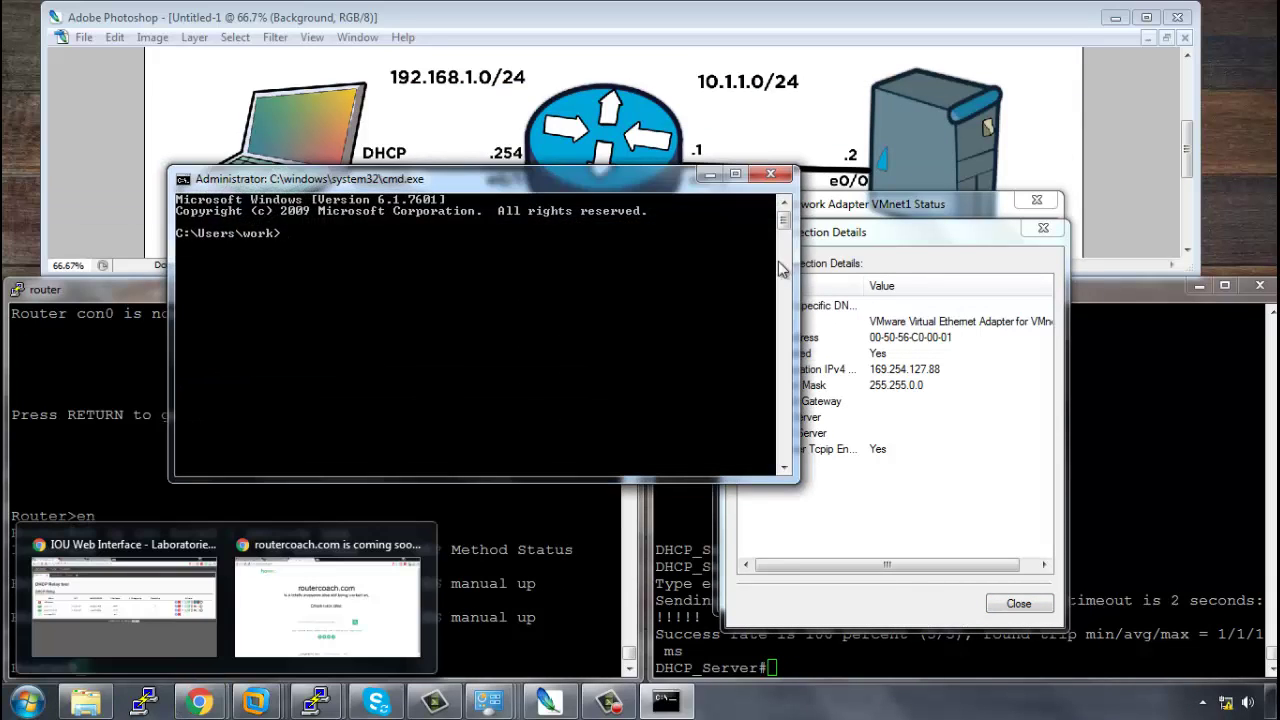
{"action": "type", "text": "ipconfig"}
{"action": "key", "text": "Return"}
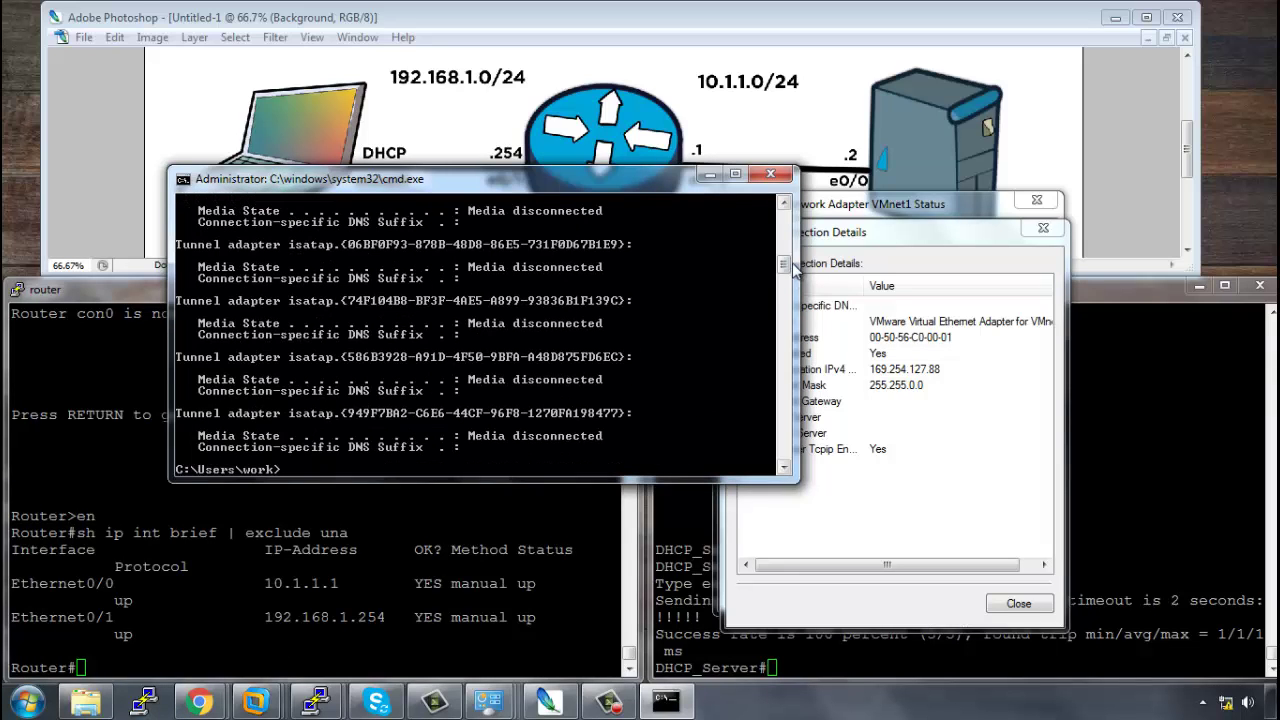
Step: Minimize the Command Prompt and close the VMnet1 Details and Status dialogs
{"action": "left_click_drag", "start_coordinate": [866, 562], "coordinate": [881, 563]}
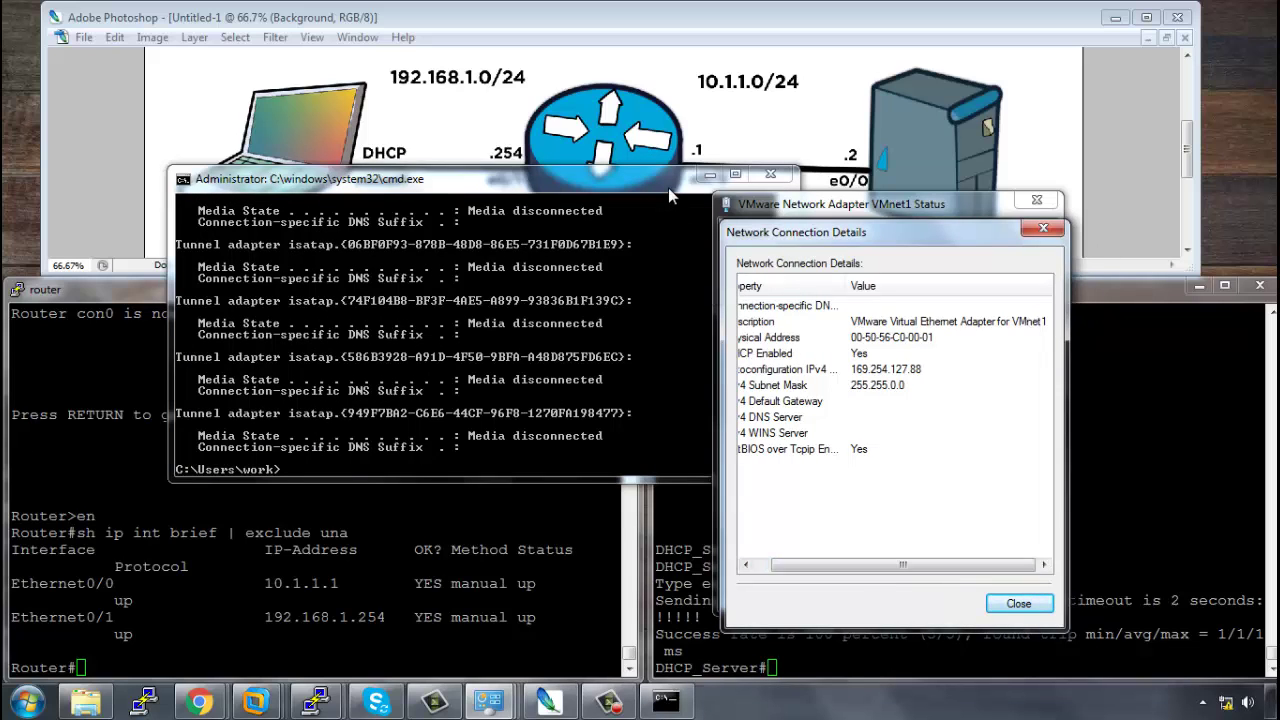
{"action": "left_click", "coordinate": [698, 240]}
{"action": "left_click_drag", "start_coordinate": [788, 257], "coordinate": [785, 236]}
{"action": "left_click_drag", "start_coordinate": [631, 185], "coordinate": [551, 266]}
{"action": "left_click_drag", "start_coordinate": [845, 564], "coordinate": [798, 563]}
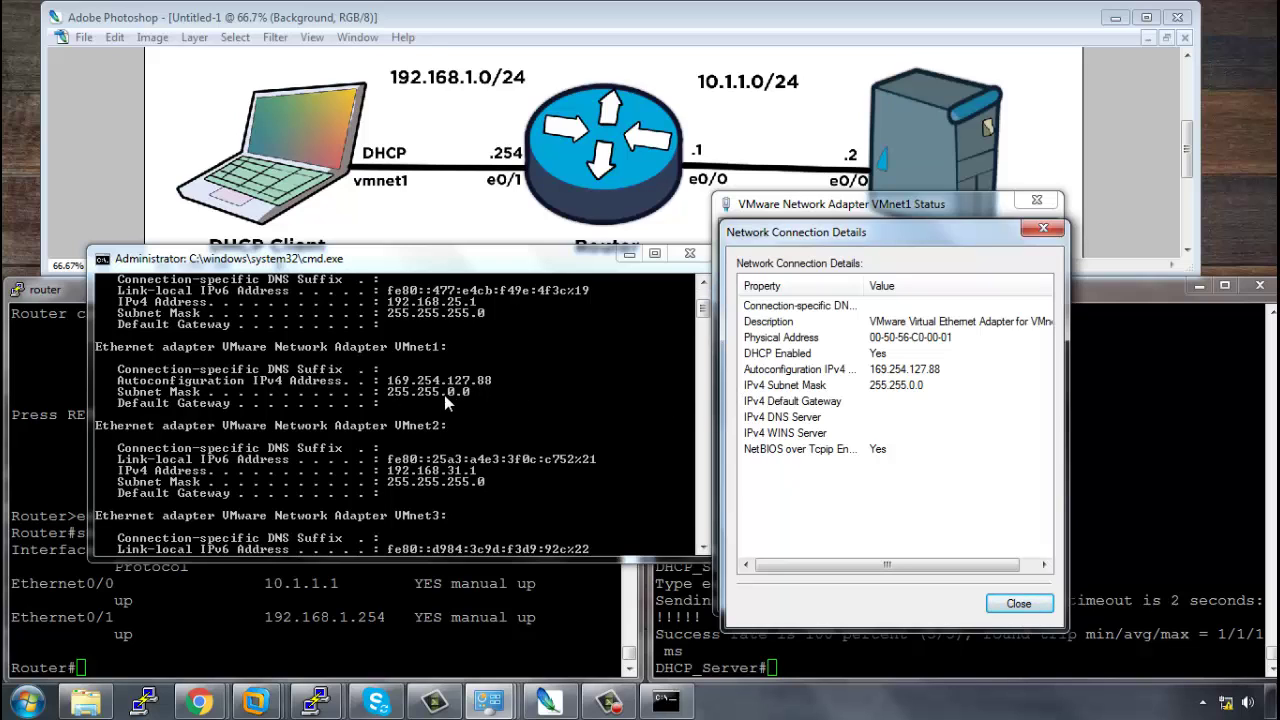
{"action": "left_click", "coordinate": [628, 255]}
{"action": "left_click", "coordinate": [1042, 233]}
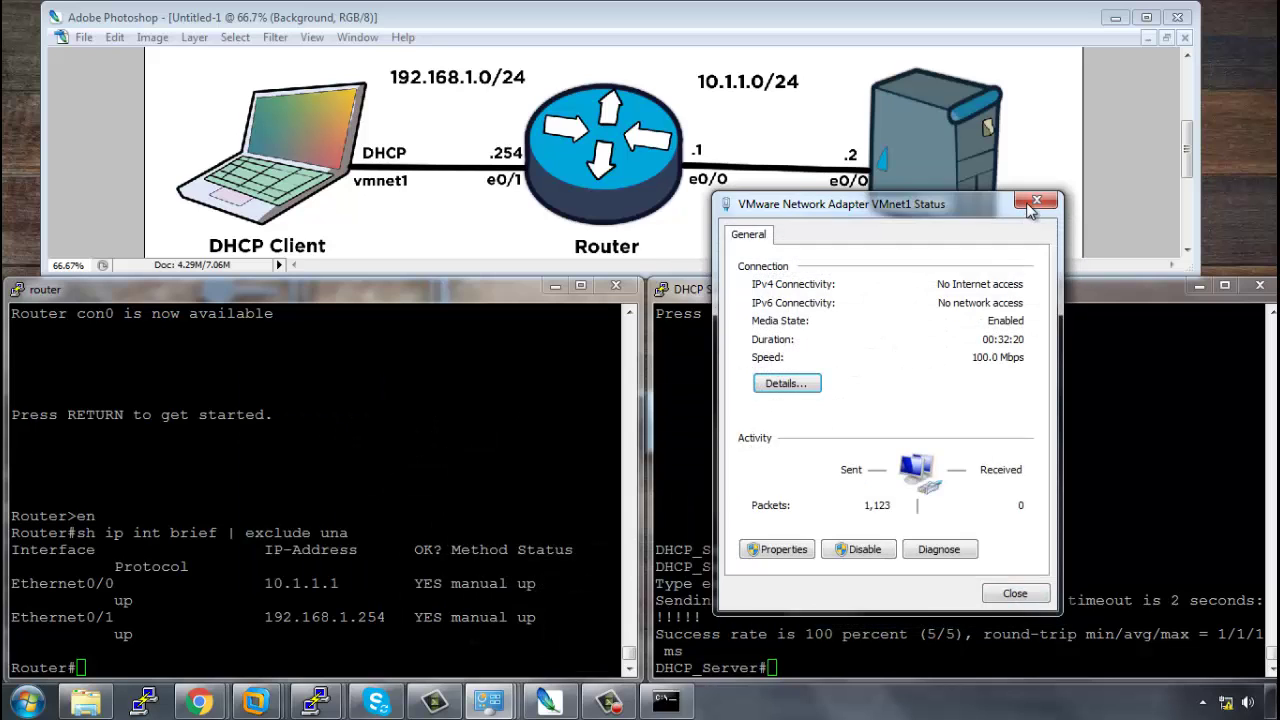
{"action": "left_click", "coordinate": [1037, 200]}
Step: Enter conf t on the DHCP server and exclude 192.168.1.254 and 192.168.1.1–192.168.1.100
{"action": "left_click", "coordinate": [912, 470]}
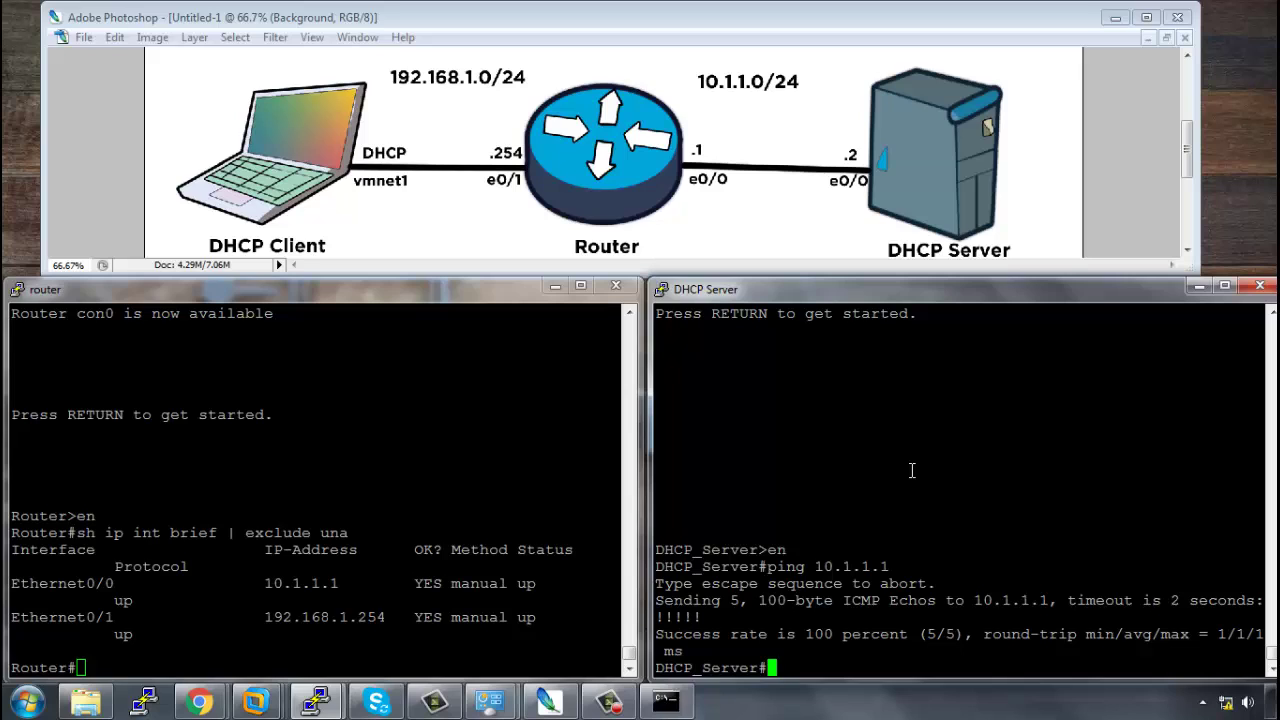
{"action": "type", "text": "conf t"}
{"action": "key", "text": "Return"}
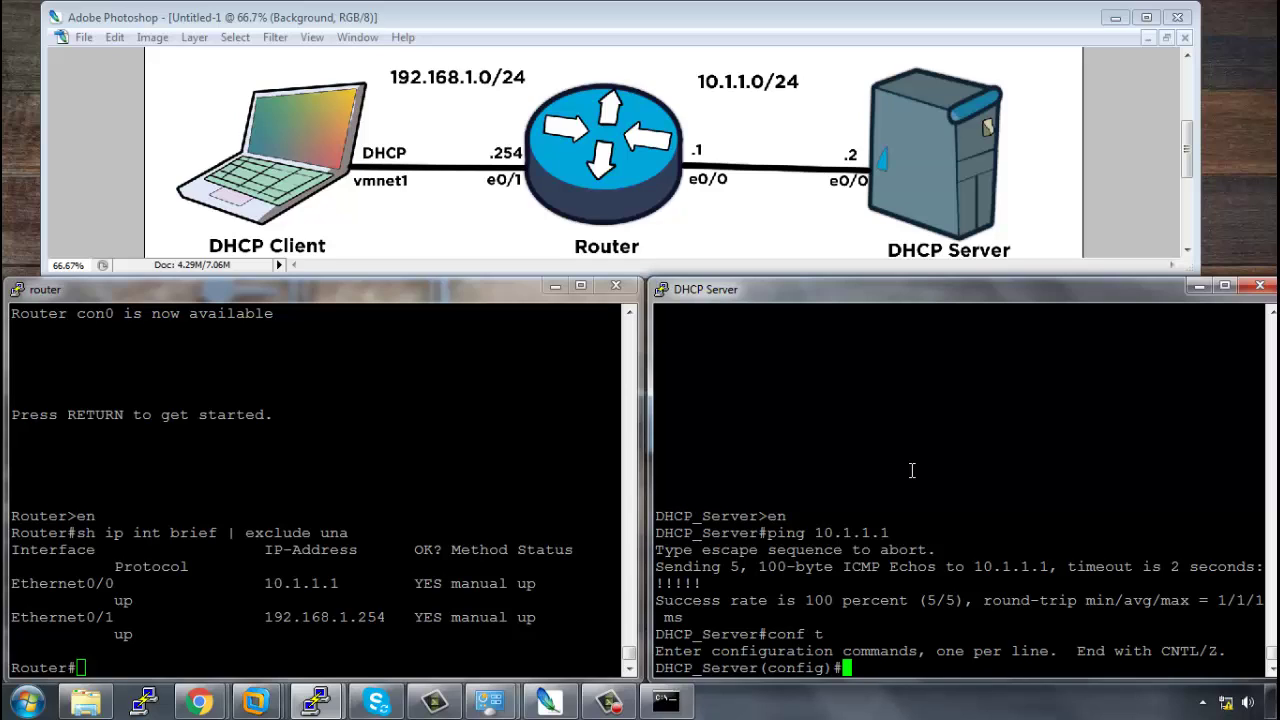
{"action": "type", "text": "ip dhcp ex"}
{"action": "key", "text": "Tab"}
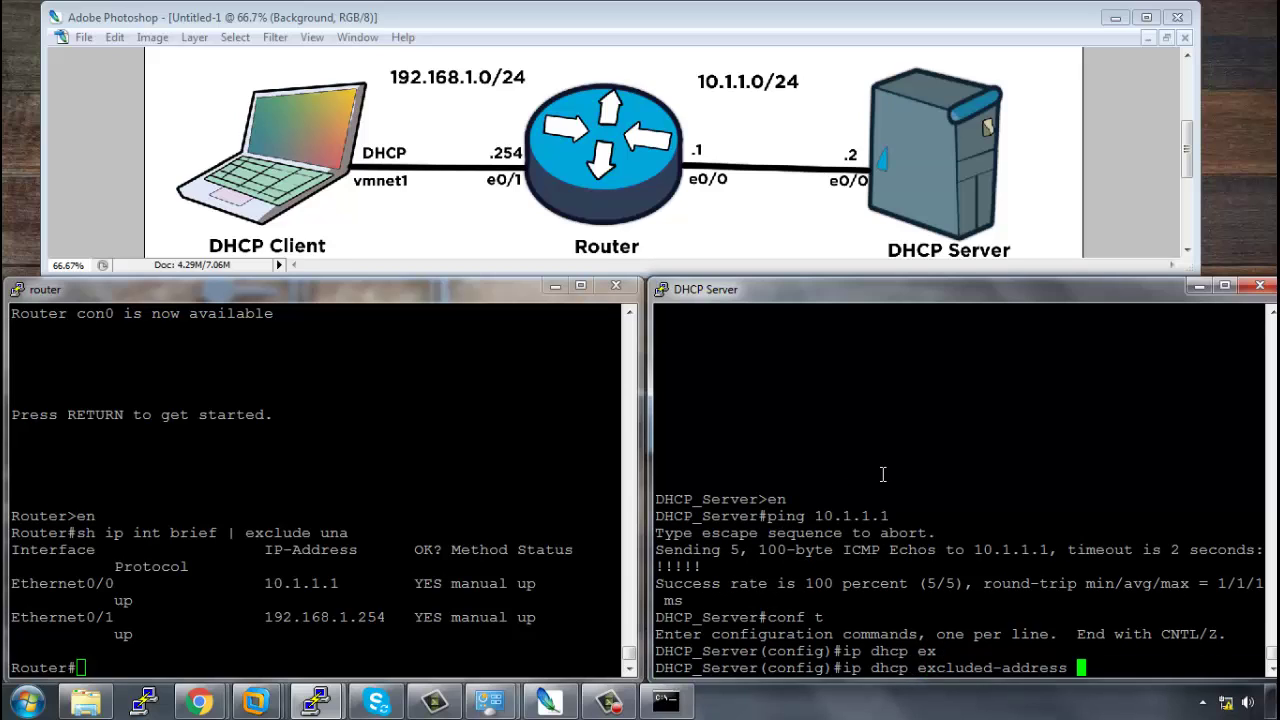
{"action": "type", "text": "192.168.1.254"}
{"action": "key", "text": "Return"}
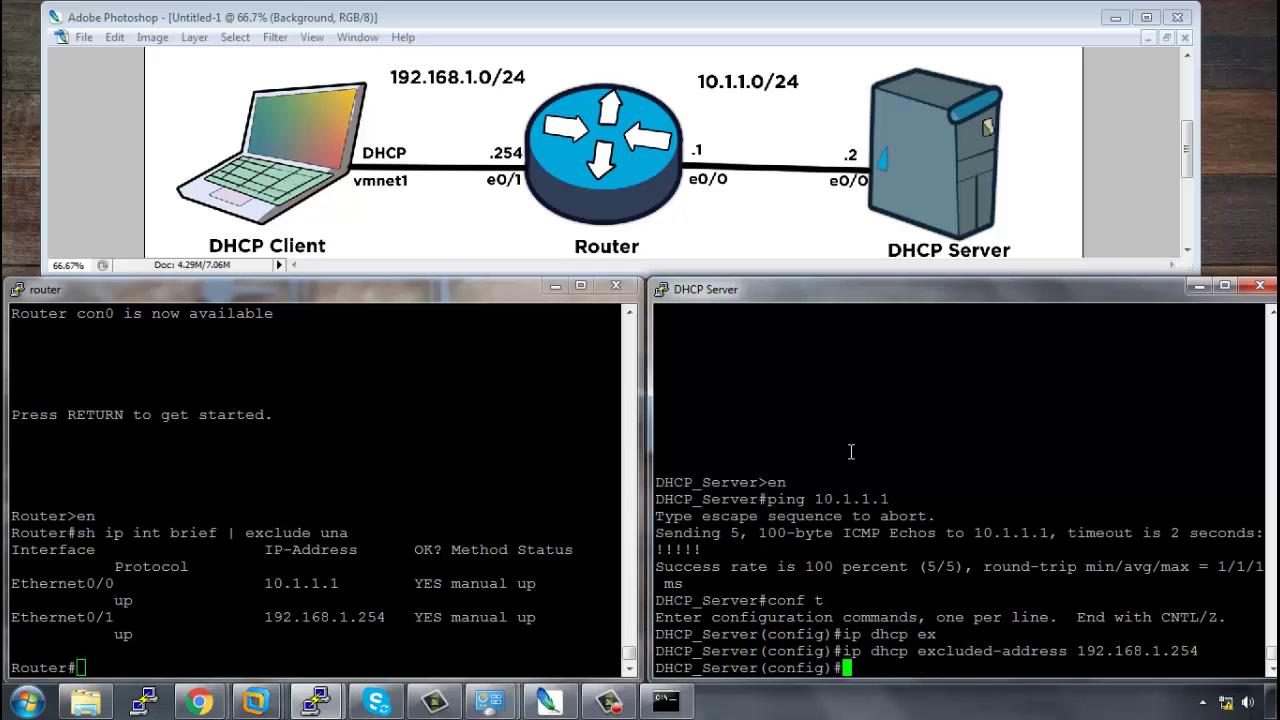
{"action": "key", "text": "Up"}
{"action": "key", "text": "BackSpace"}
{"action": "key", "text": "BackSpace"}
{"action": "key", "text": "BackSpace"}
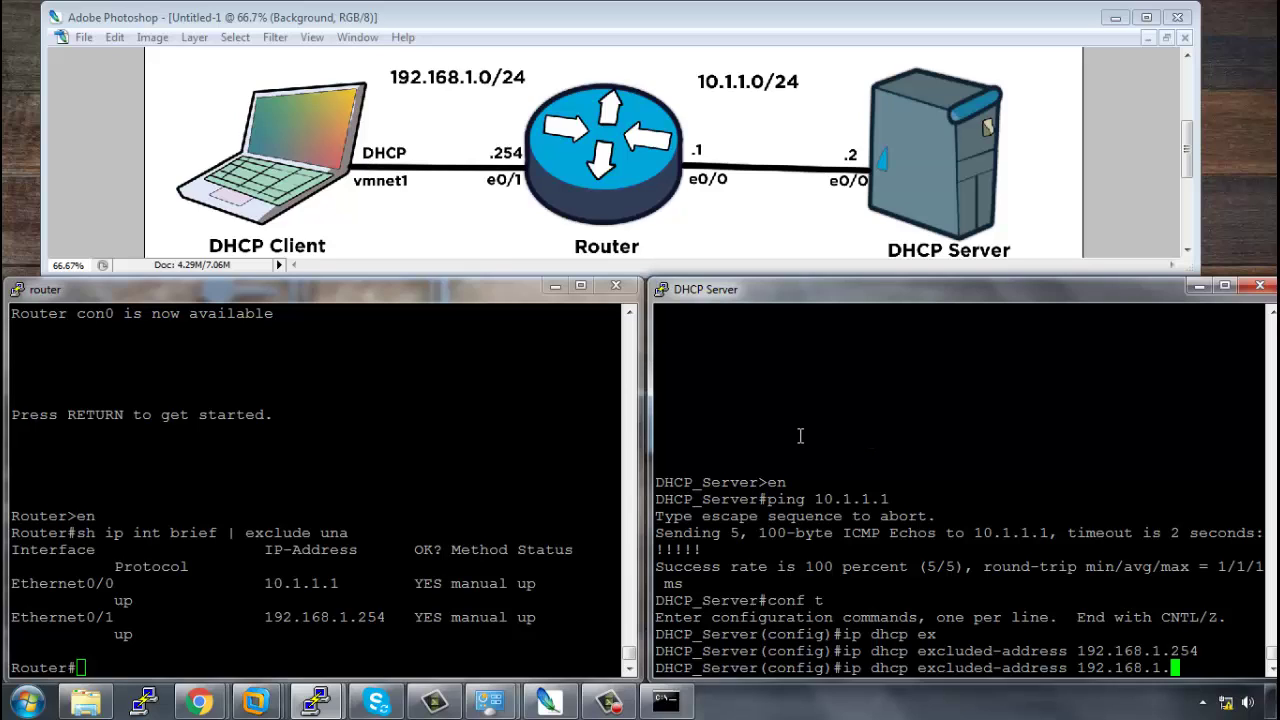
{"action": "type", "text": "1 192.168.1.100"}
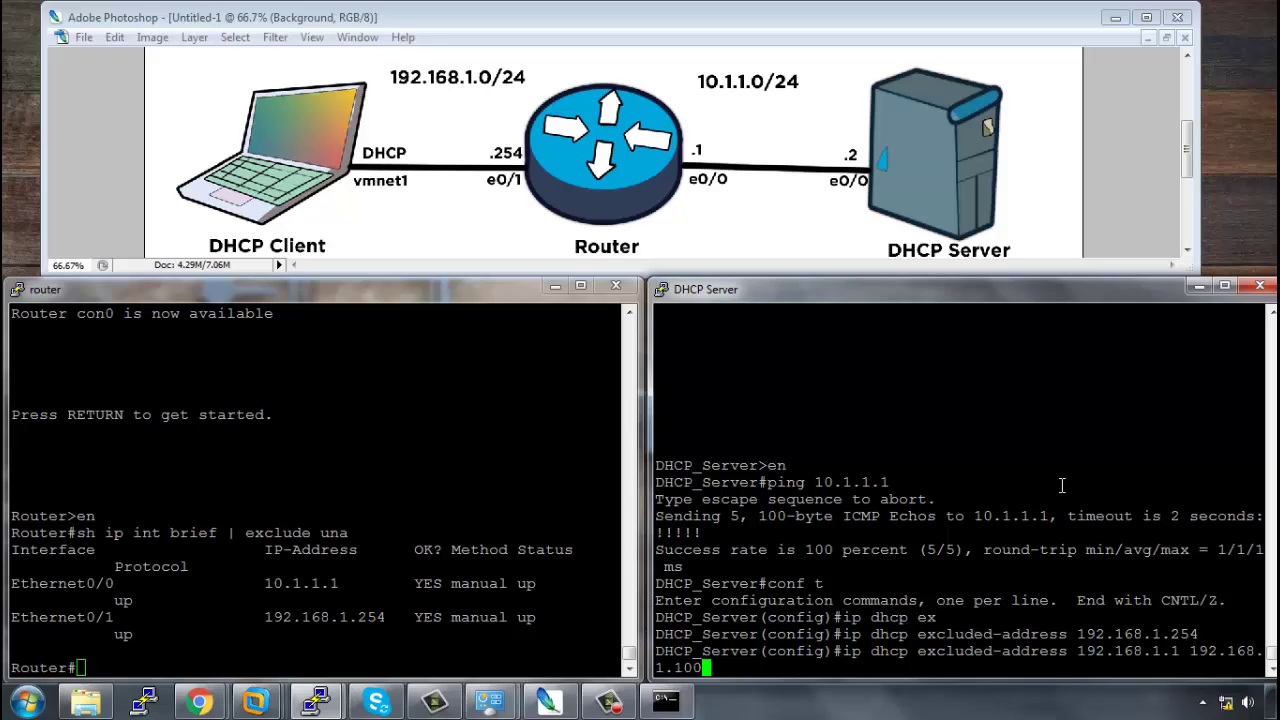
{"action": "key", "text": "Return"}
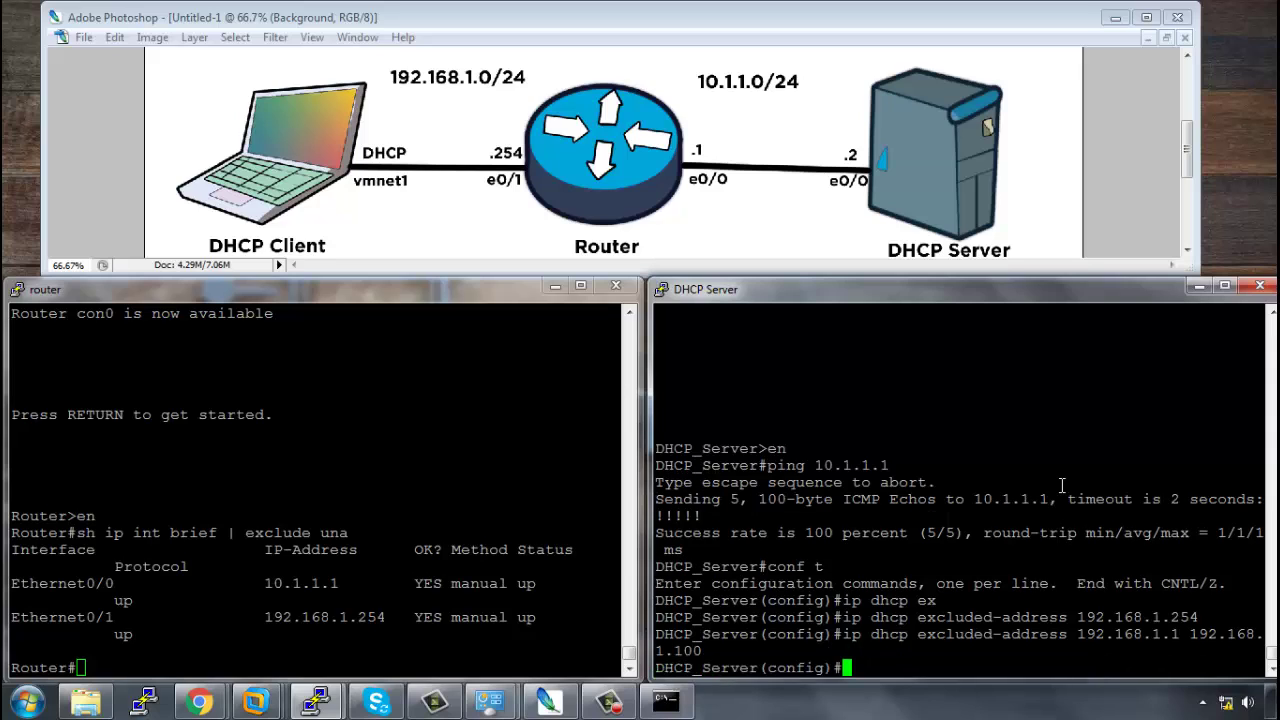
Step: Create DHCP pool TEST_POOL with network 192.168.1.0 /24
{"action": "type", "text": "ip dhcp pool TES"}
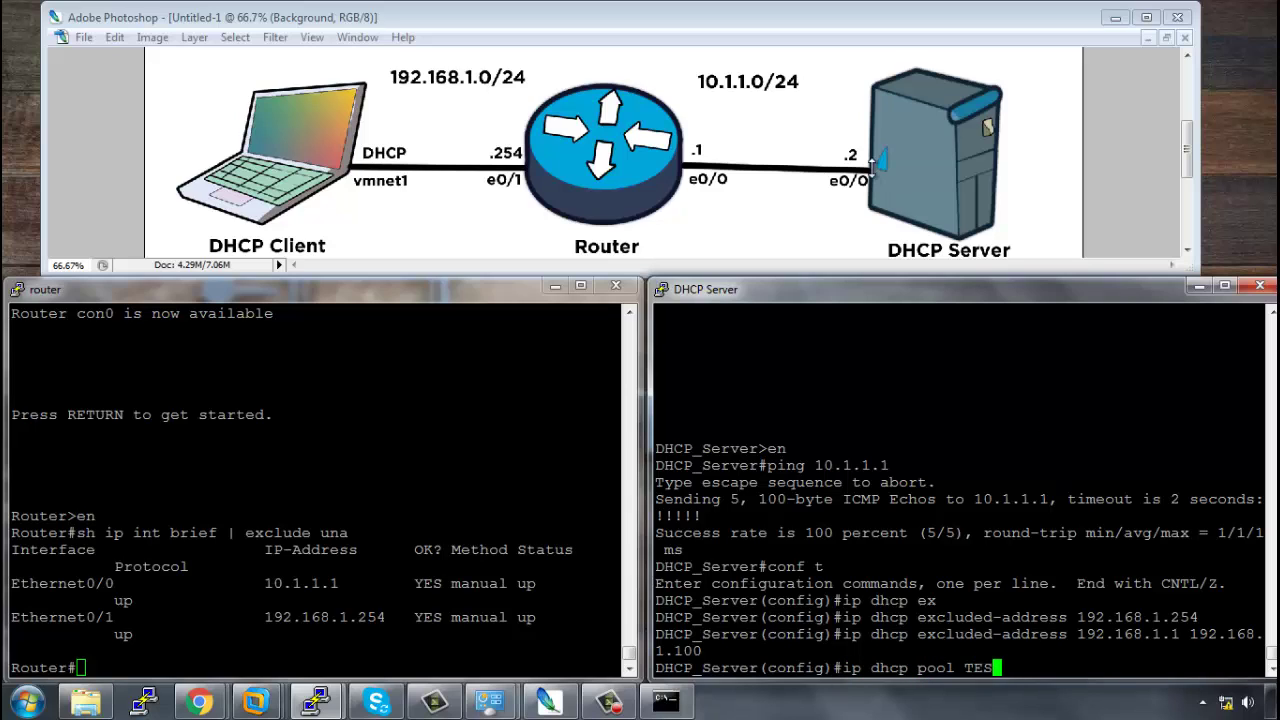
{"action": "type", "text": "T_POOL"}
{"action": "key", "text": "Return"}
{"action": "type", "text": "network 192.168.1.0/24"}
{"action": "key", "text": "Return"}
{"action": "key", "text": "Up"}
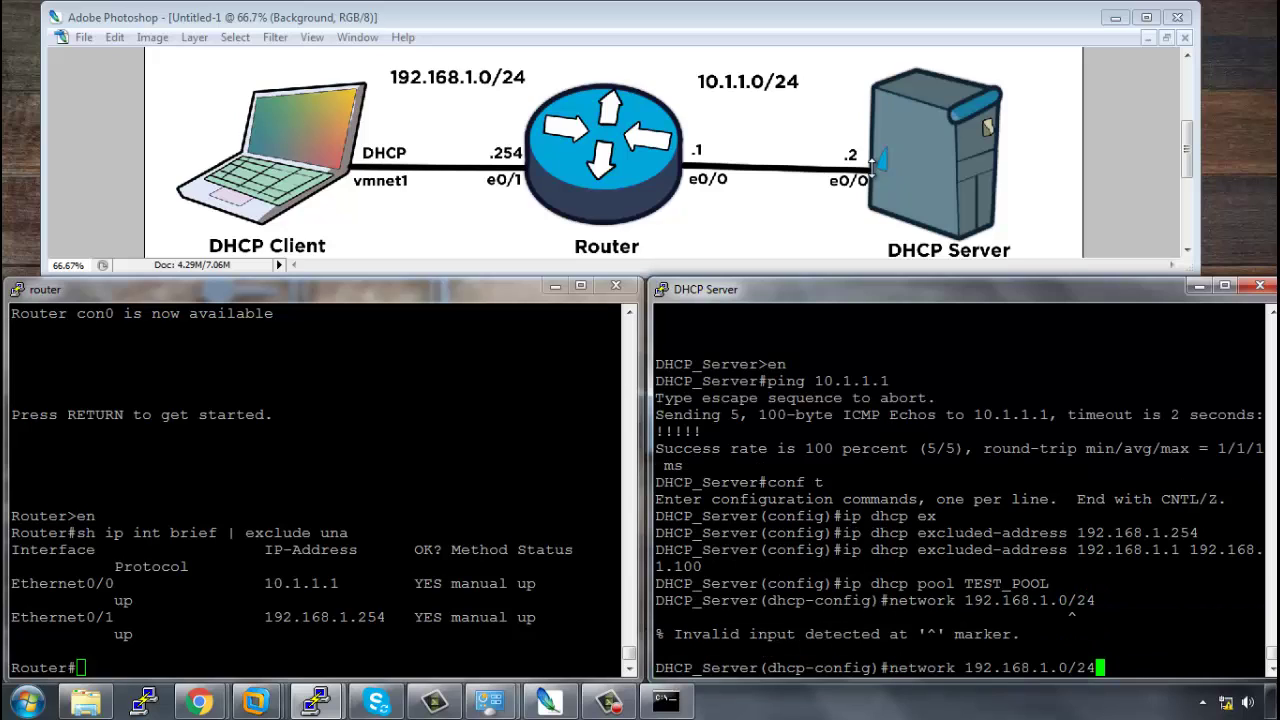
{"action": "key", "text": "Left"}
{"action": "key", "text": "Left"}
{"action": "key", "text": "Left"}
{"action": "key", "text": "Return"}
Step: Set the pool lease to 1 1 and the domain name to routercoach.com
{"action": "type", "text": "lease 1 1"}
{"action": "key", "text": "Return"}
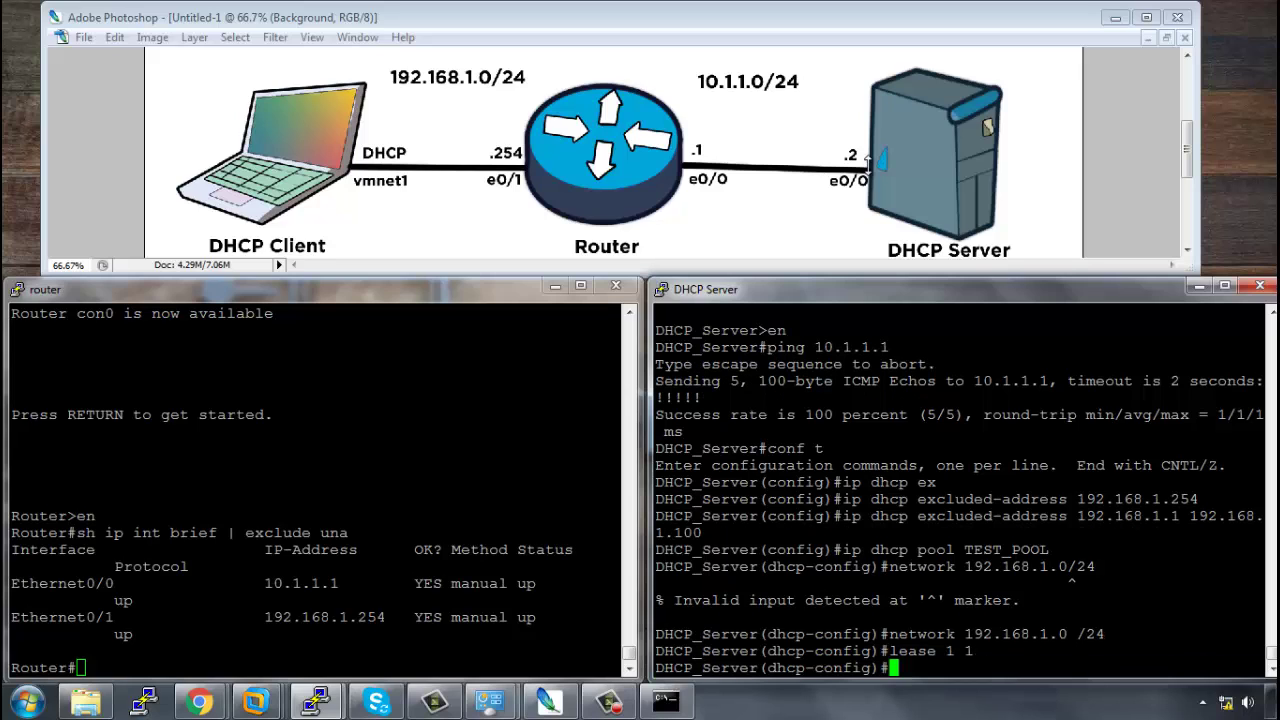
{"action": "type", "text": "dom"}
{"action": "key", "text": "Tab"}
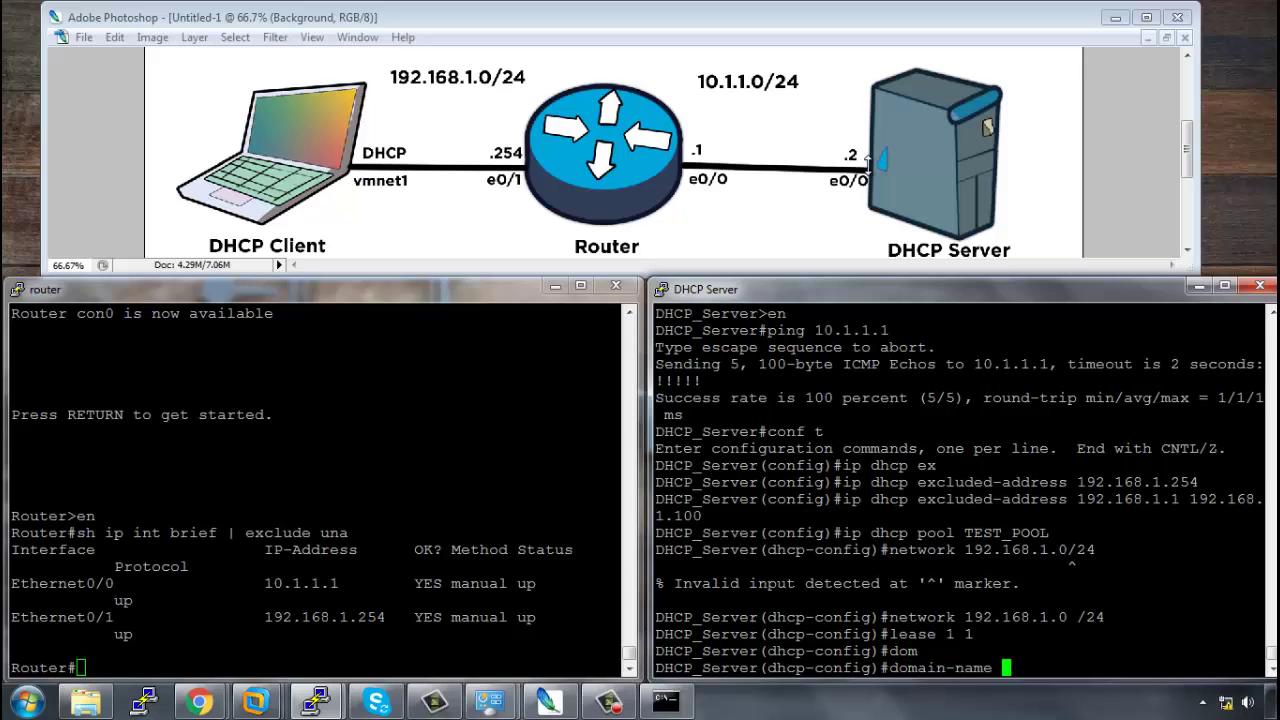
{"action": "type", "text": "routercoach"}
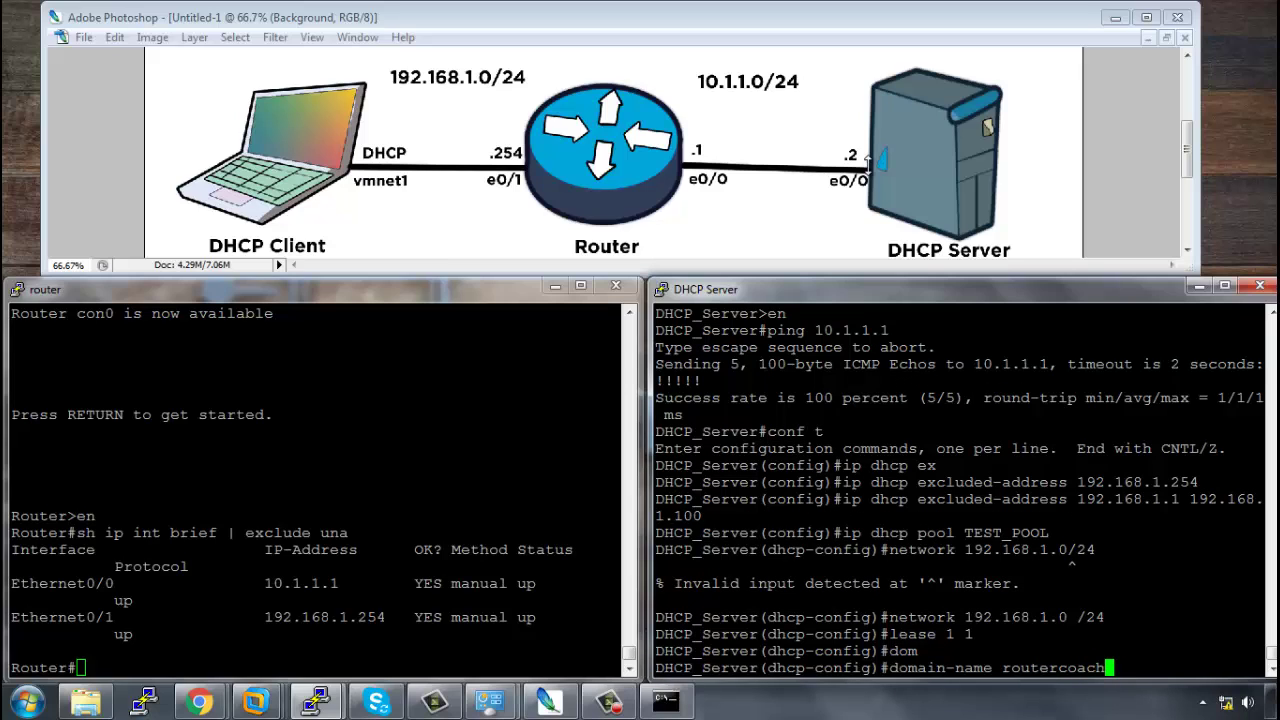
{"action": "type", "text": ".com"}
{"action": "key", "text": "Return"}
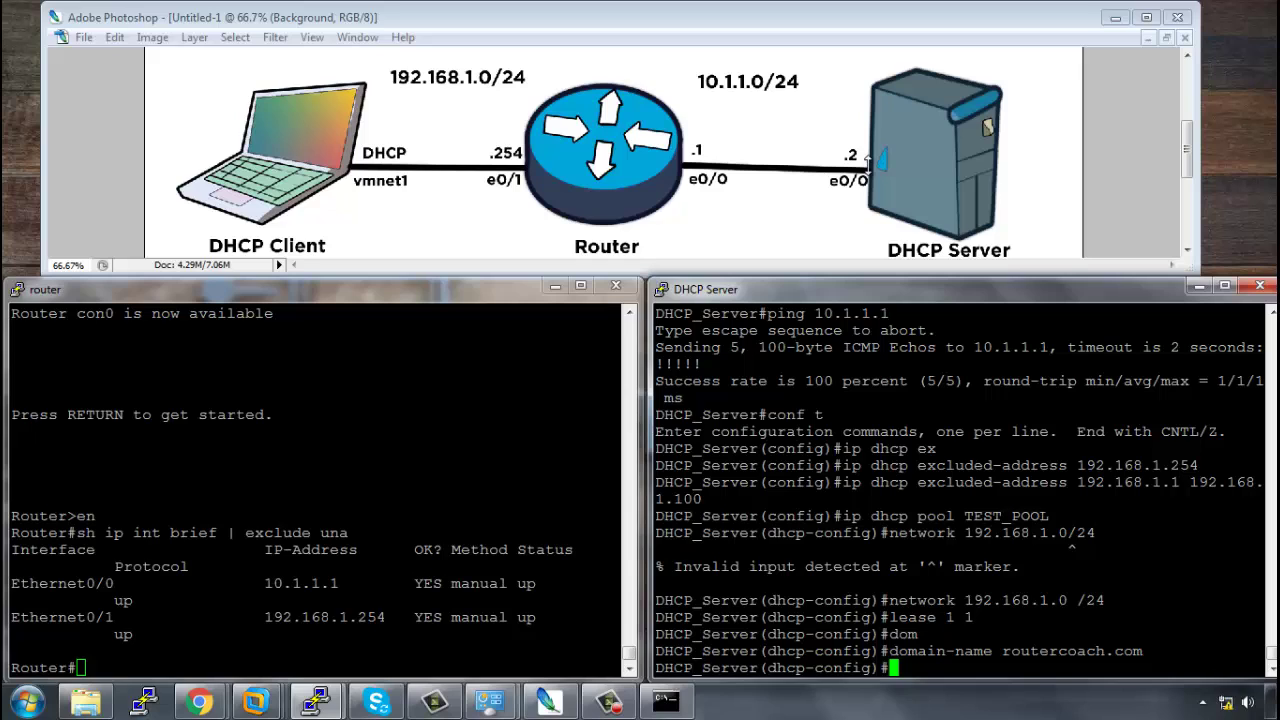
Step: Set the pool's default router to 10.1.1.1 and exit pool configuration
{"action": "type", "text": "defa"}
{"action": "key", "text": "Tab"}
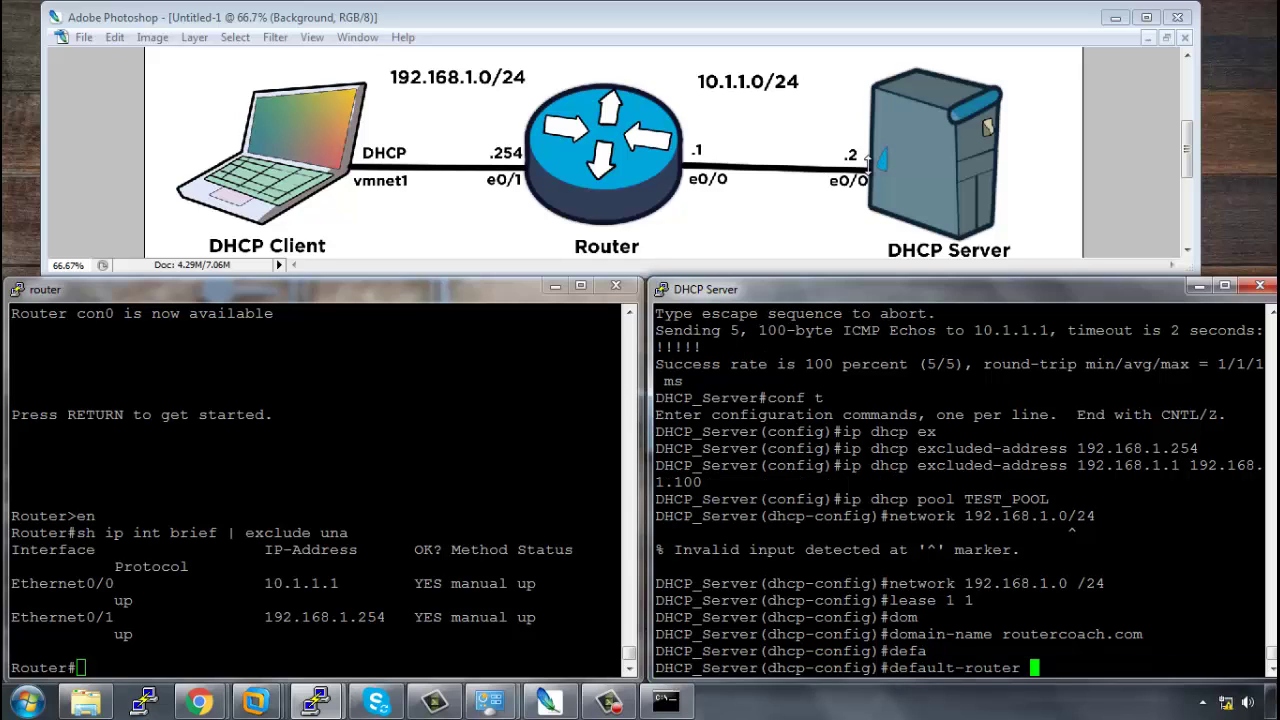
{"action": "type", "text": "10.1.1.1"}
{"action": "key", "text": "Return"}
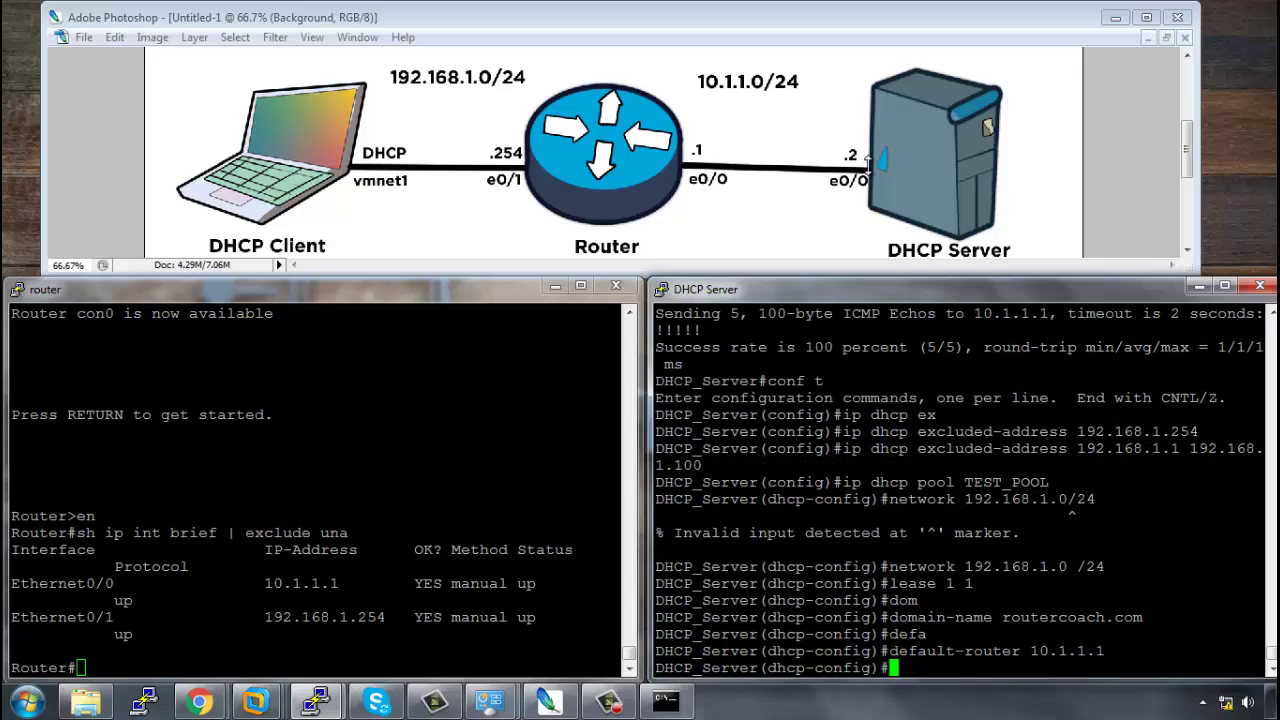
{"action": "type", "text": "exit"}
{"action": "key", "text": "Return"}
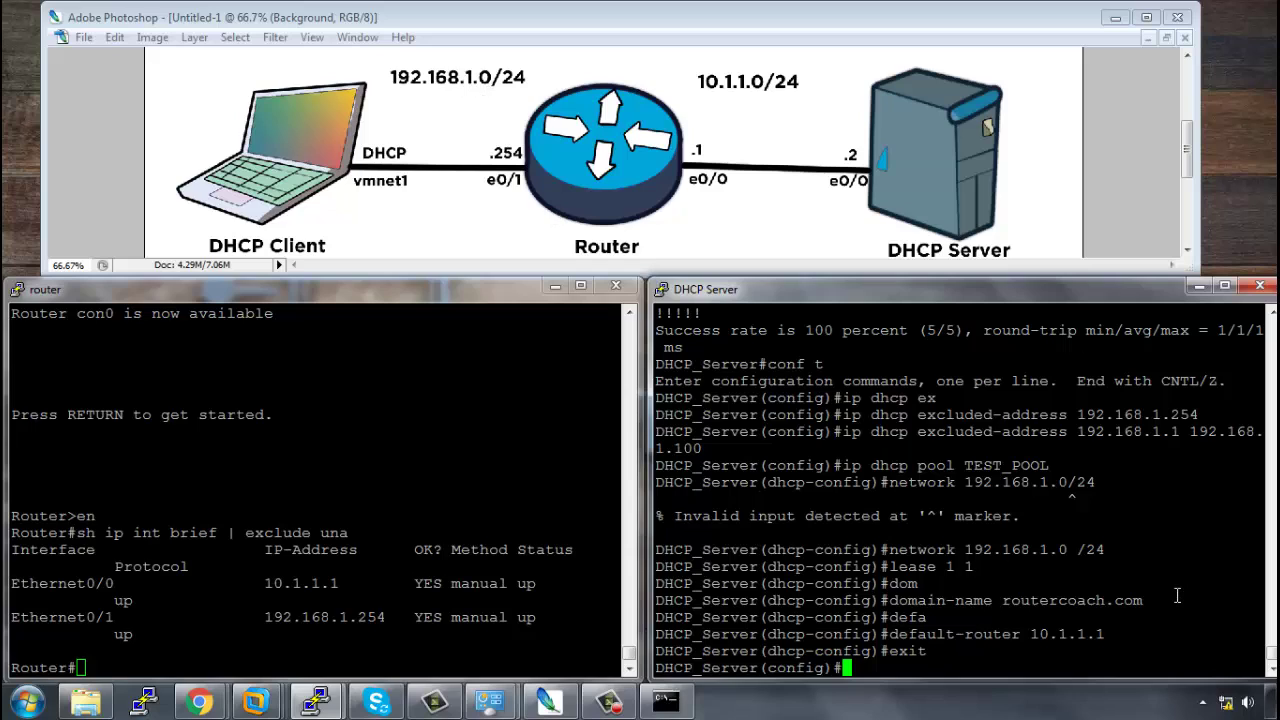
Step: Add 'ip route 192.168.1.0 255.255.255.0 10.1.1.1' on the DHCP server
{"action": "type", "text": "ip route 192."}
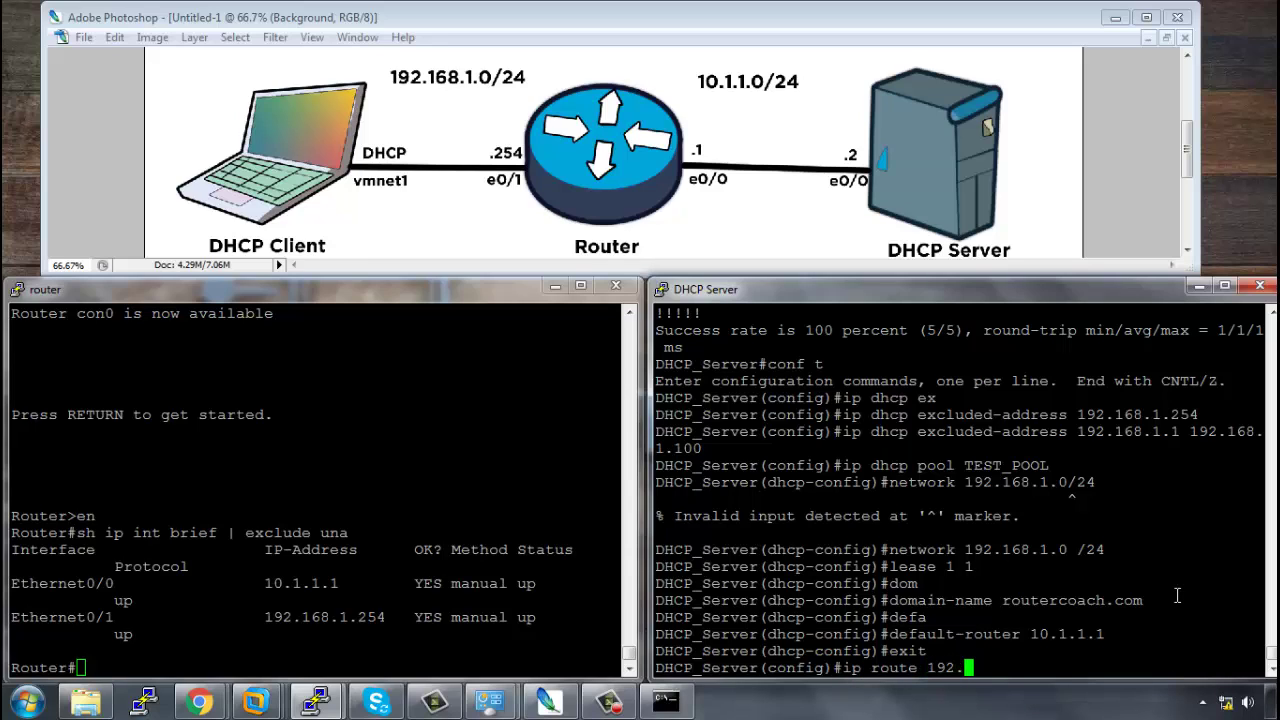
{"action": "type", "text": "168.1.0 255.255.255.0 10.1.1.1"}
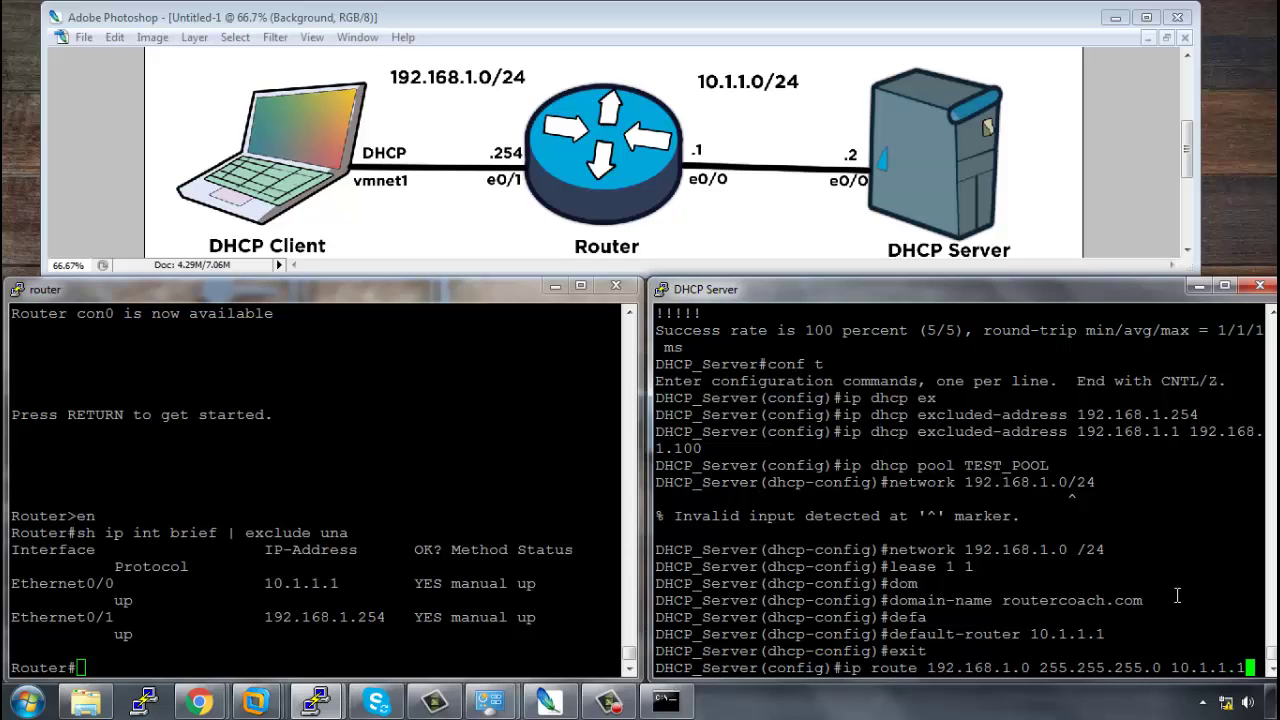
{"action": "key", "text": "Return"}
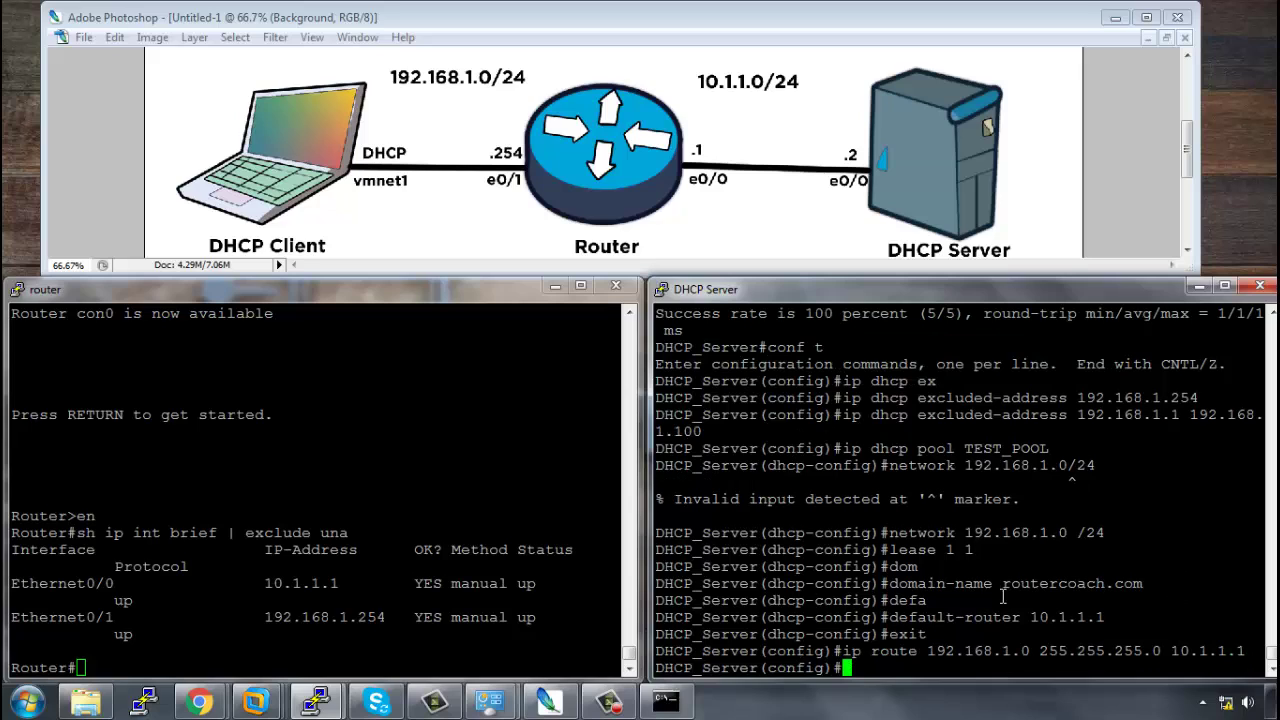
{"action": "left_click", "coordinate": [362, 650]}
Step: Put the router into configuration mode with conf t
{"action": "type", "text": "conf t"}
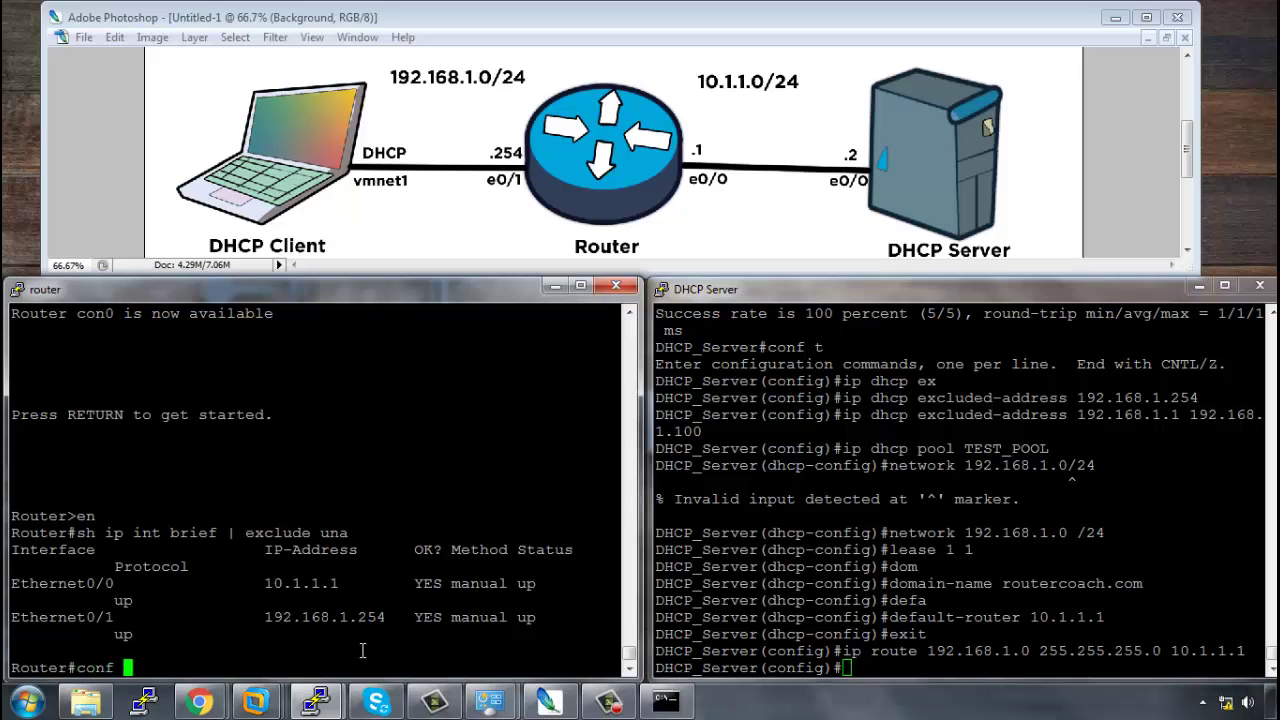
{"action": "key", "text": "Return"}
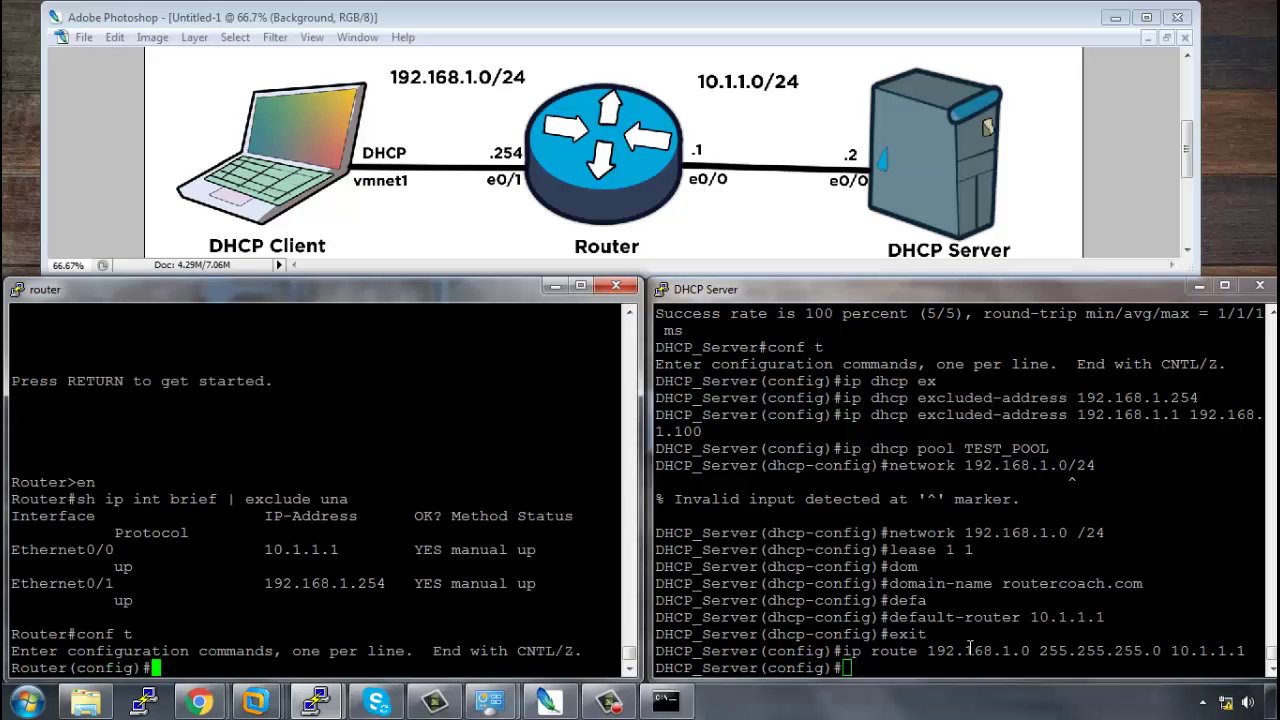
{"action": "left_click", "coordinate": [940, 670]}
Step: On the DHCP server, run 'do debug ip dhcp server packet' and 'do debug ip dhcp server events'
{"action": "type", "text": "do debu"}
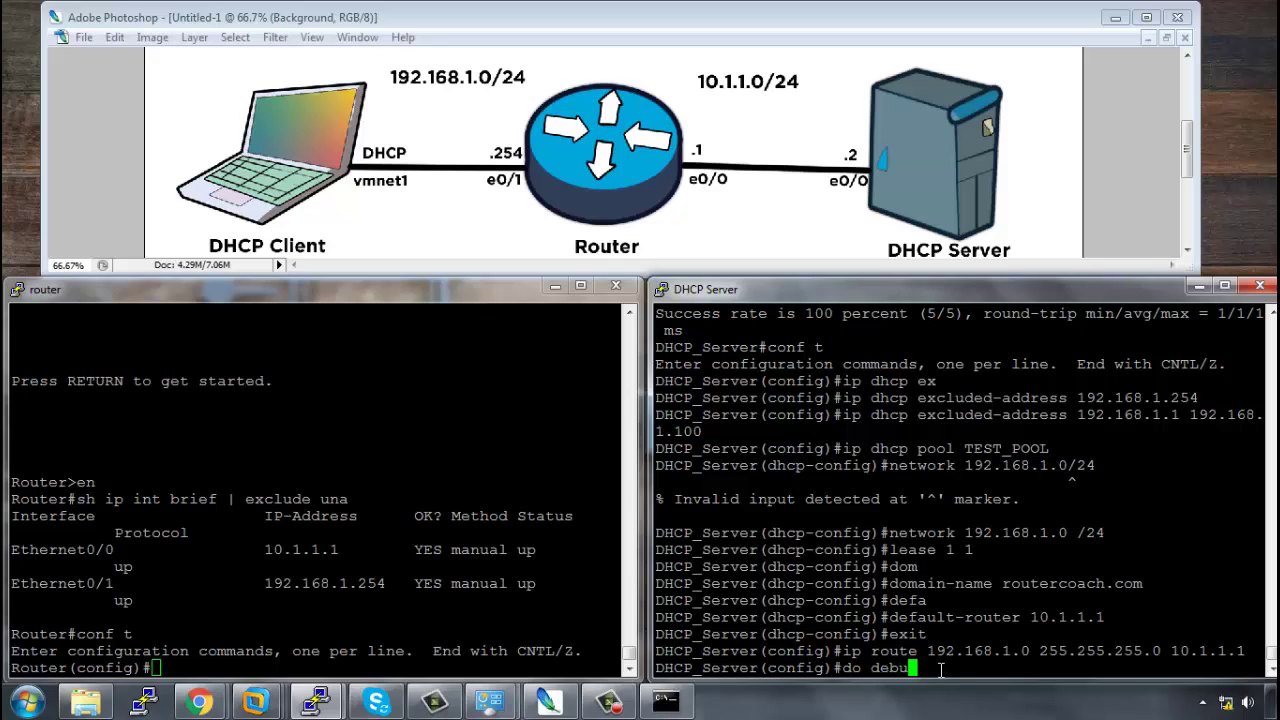
{"action": "type", "text": "g ip dhcp server p"}
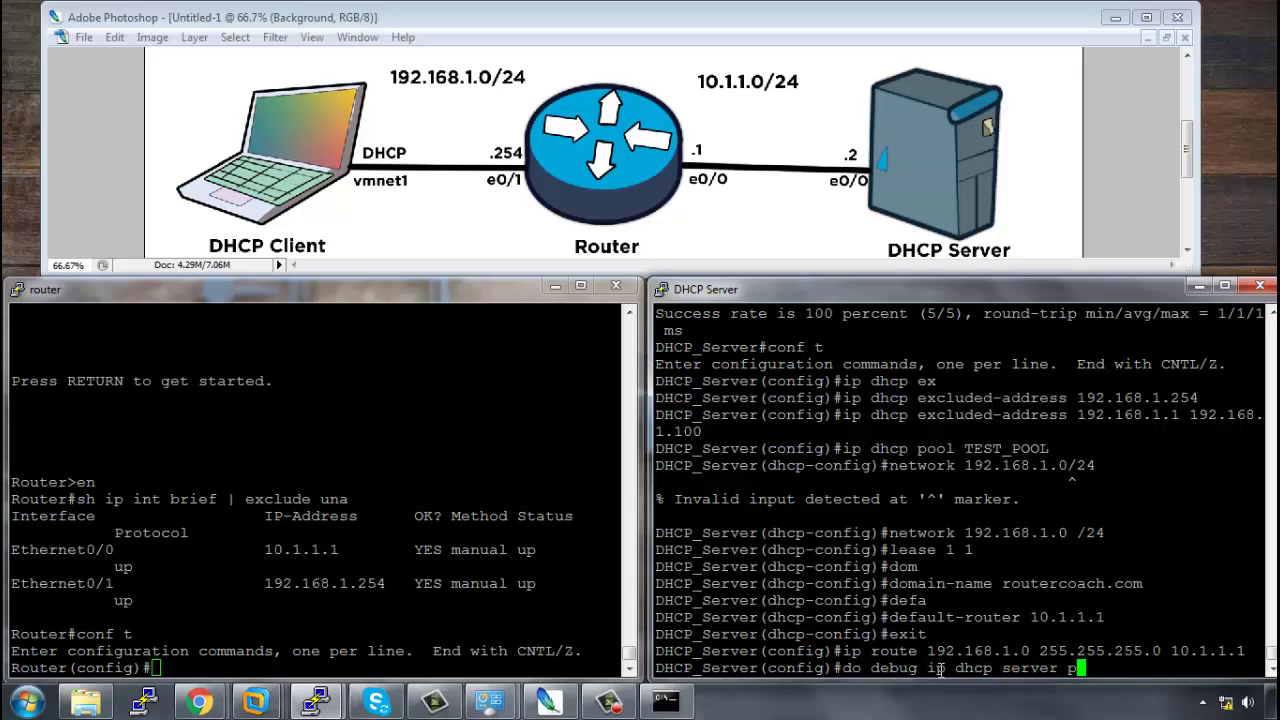
{"action": "type", "text": "acket"}
{"action": "key", "text": "Return"}
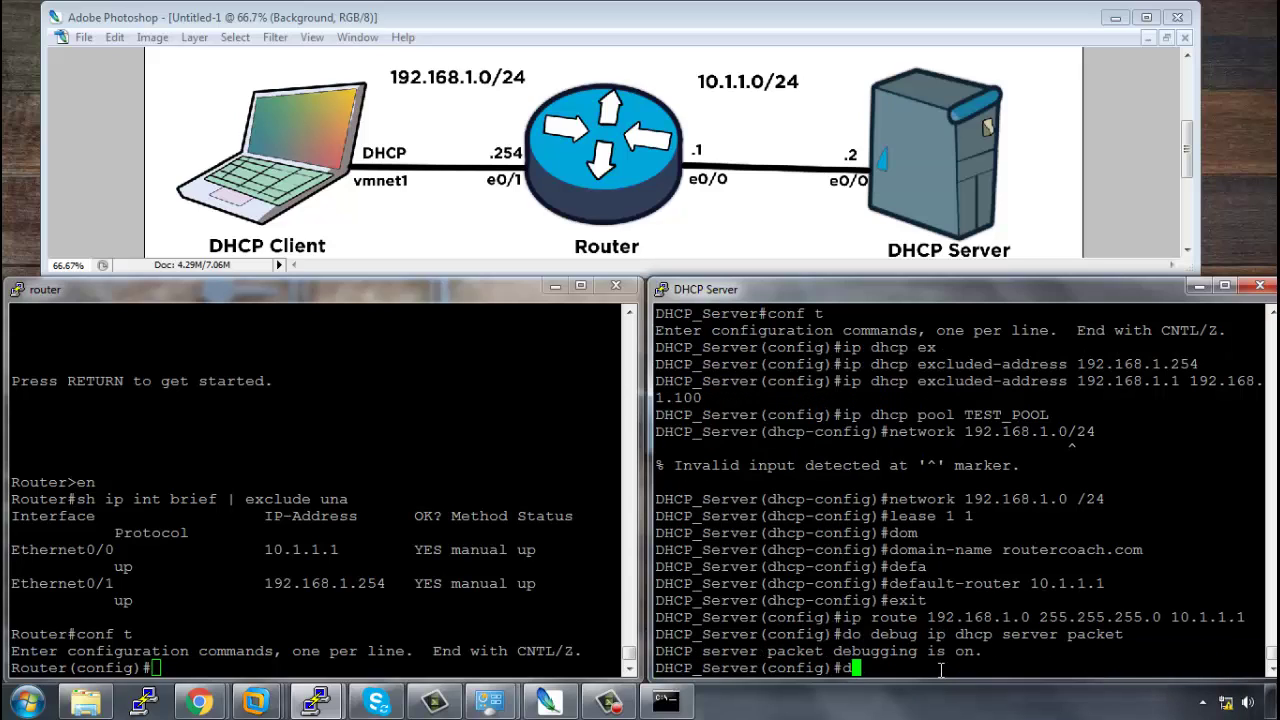
{"action": "key", "text": "Up"}
{"action": "key", "text": "BackSpace"}
{"action": "key", "text": "Left"}
{"action": "key", "text": "BackSpace"}
{"action": "key", "text": "BackSpace"}
{"action": "key", "text": "BackSpace"}
{"action": "key", "text": "BackSpace"}
{"action": "key", "text": "BackSpace"}
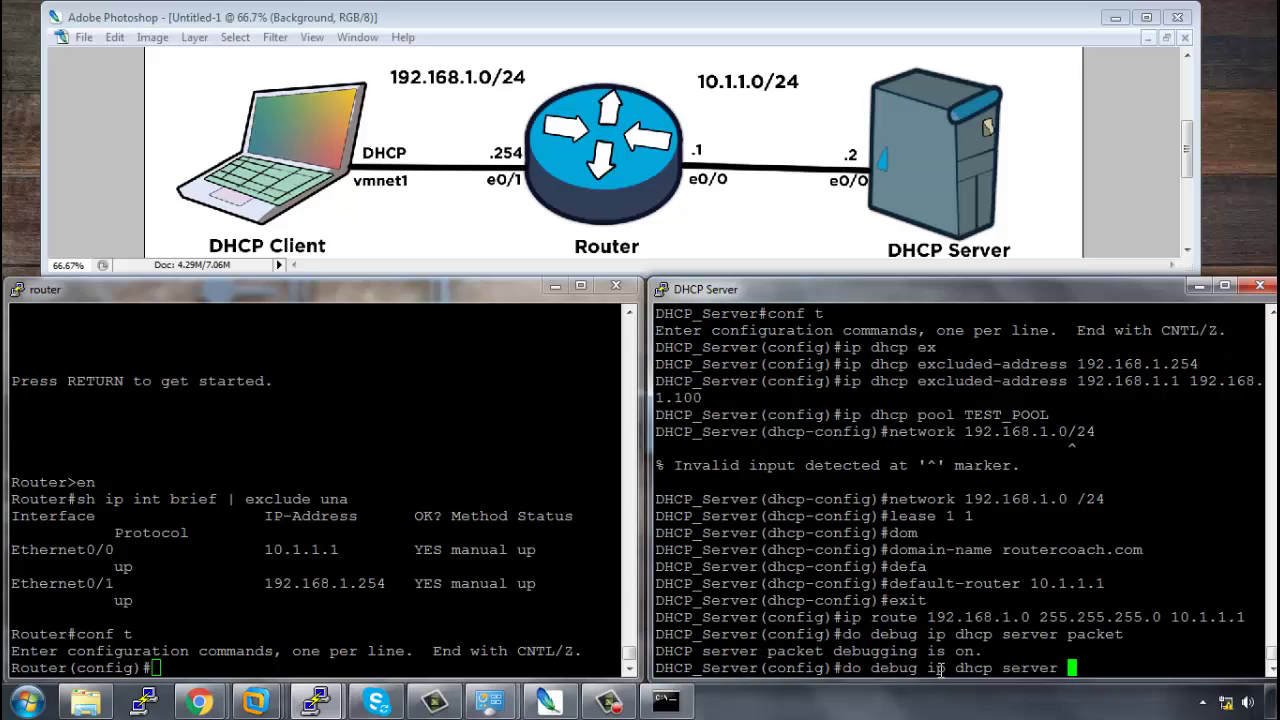
{"action": "type", "text": "events"}
{"action": "key", "text": "Return"}
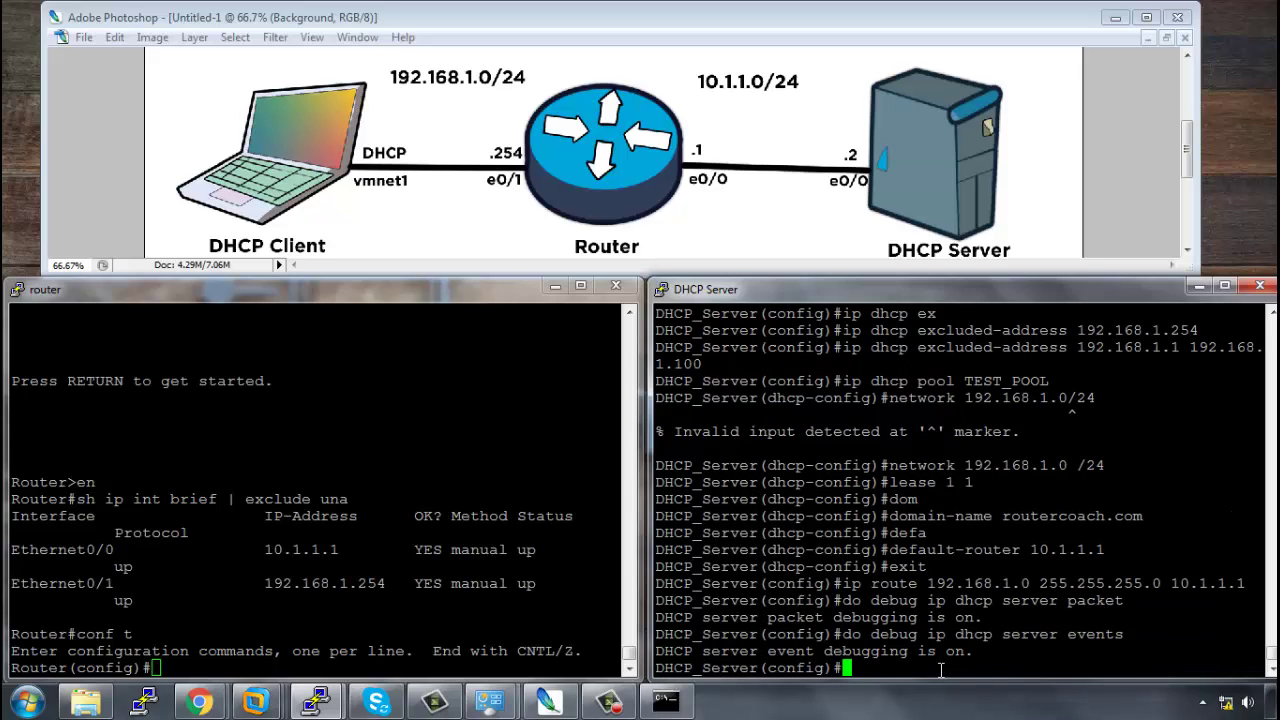
{"action": "left_click", "coordinate": [407, 627]}
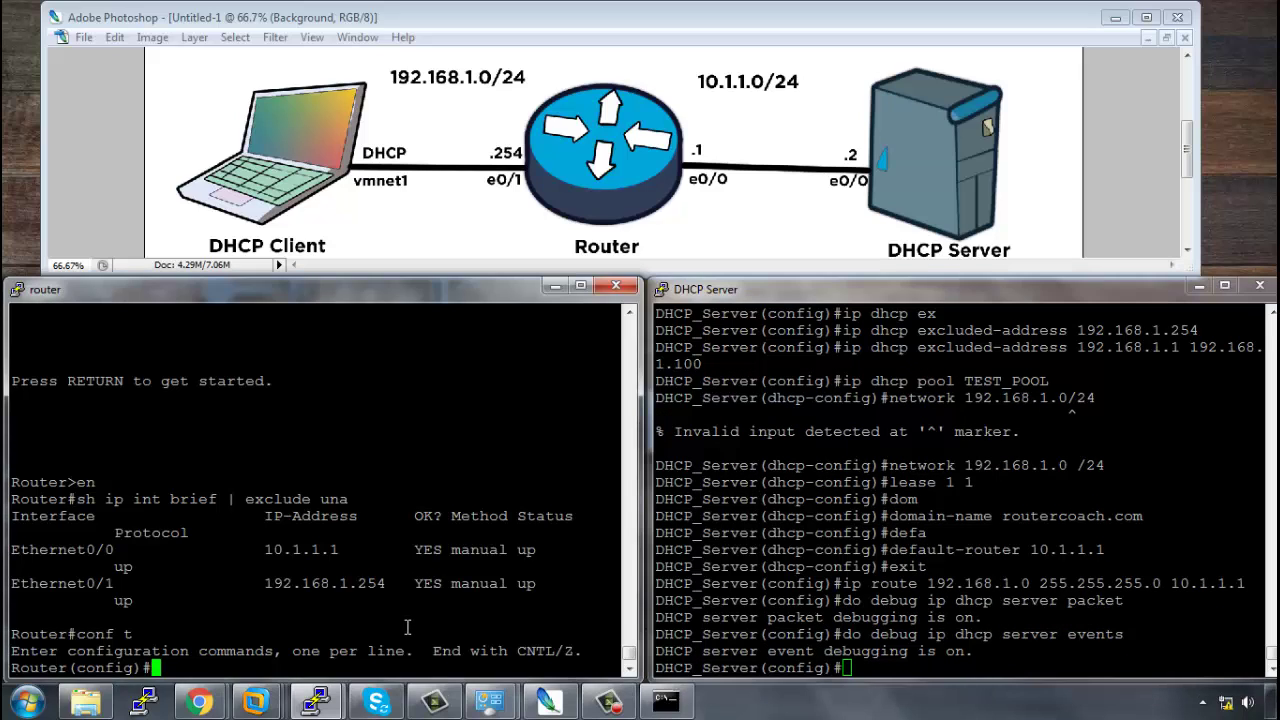
Step: On the router, run 'do debug ip dhcp server packet' and 'do debug ip dhcp server events'
{"action": "type", "text": "int"}
{"action": "key", "text": "BackSpace"}
{"action": "key", "text": "BackSpace"}
{"action": "key", "text": "BackSpace"}
{"action": "key", "text": "BackSpace"}
{"action": "type", "text": "do debug ip dhc"}
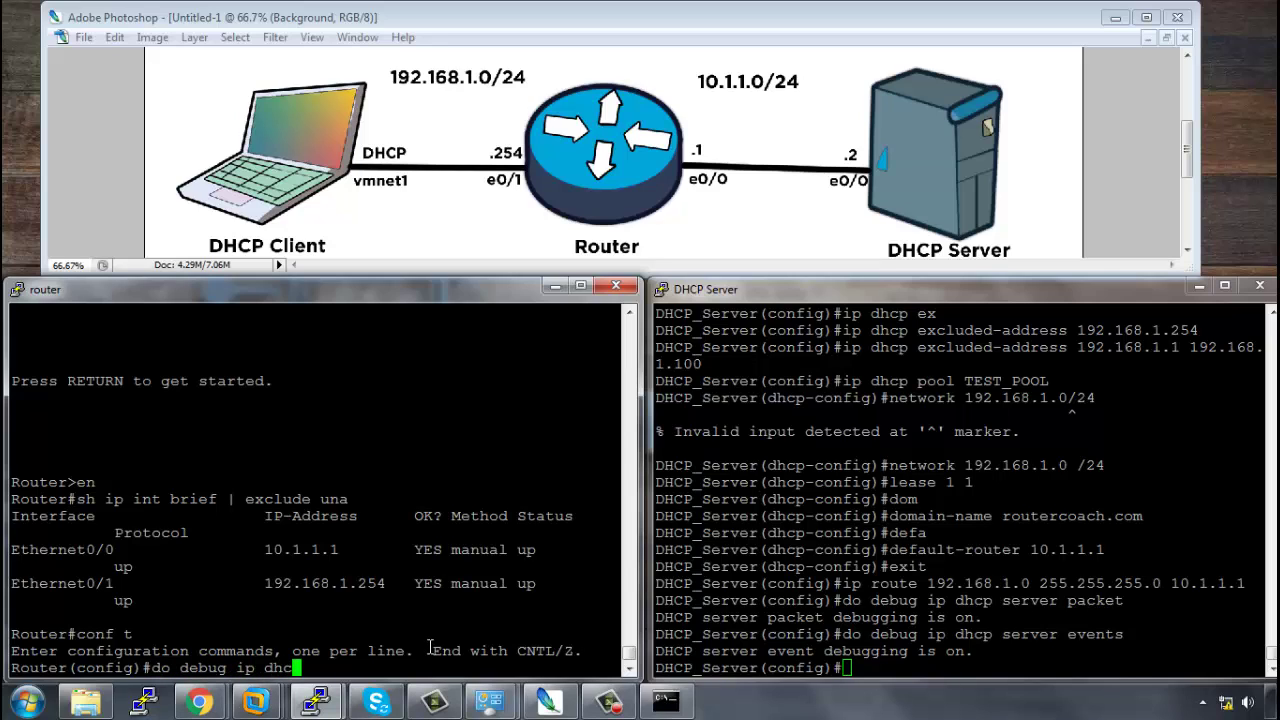
{"action": "type", "text": "p server packet"}
{"action": "key", "text": "Return"}
{"action": "key", "text": "Up"}
{"action": "key", "text": "BackSpace"}
{"action": "key", "text": "BackSpace"}
{"action": "key", "text": "BackSpace"}
{"action": "key", "text": "BackSpace"}
{"action": "key", "text": "BackSpace"}
{"action": "key", "text": "BackSpace"}
{"action": "type", "text": "events"}
{"action": "key", "text": "Return"}
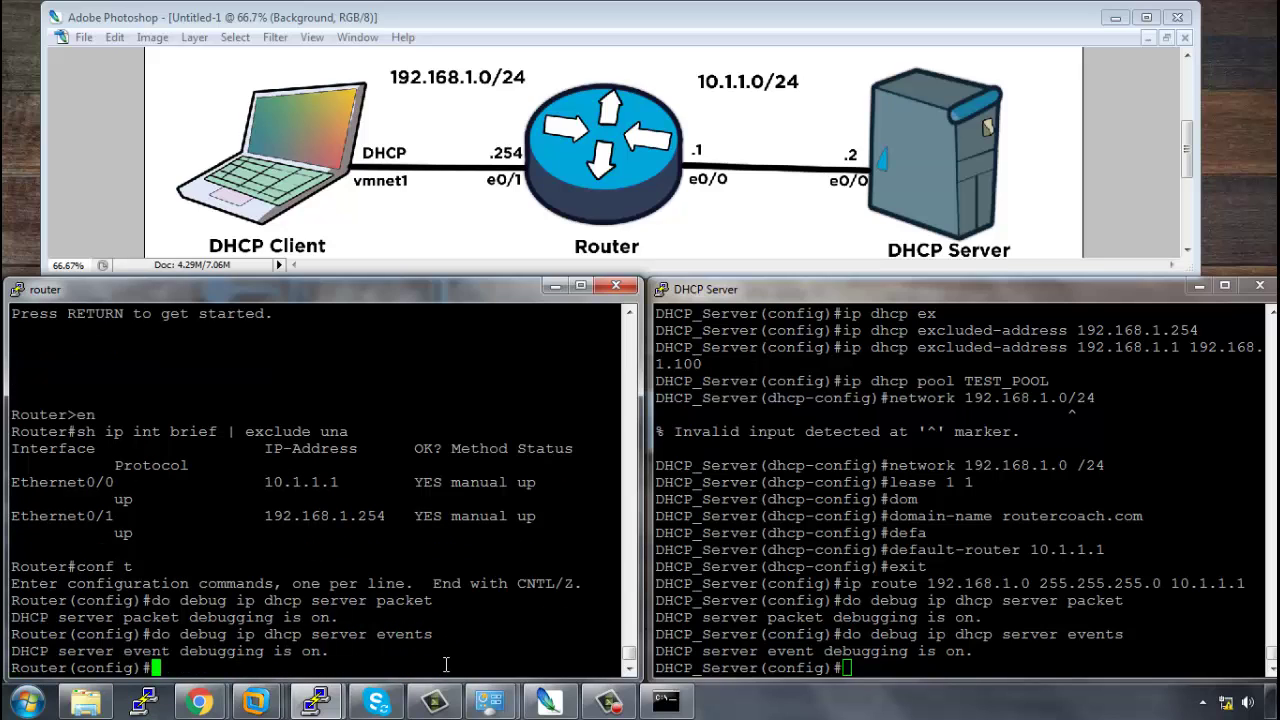
Step: Set ip helper-address 10.1.1.2 on interface e0/1 and spot 192.168.1.101 assigned in the server debug
{"action": "type", "text": "int e0/1"}
{"action": "key", "text": "Return"}
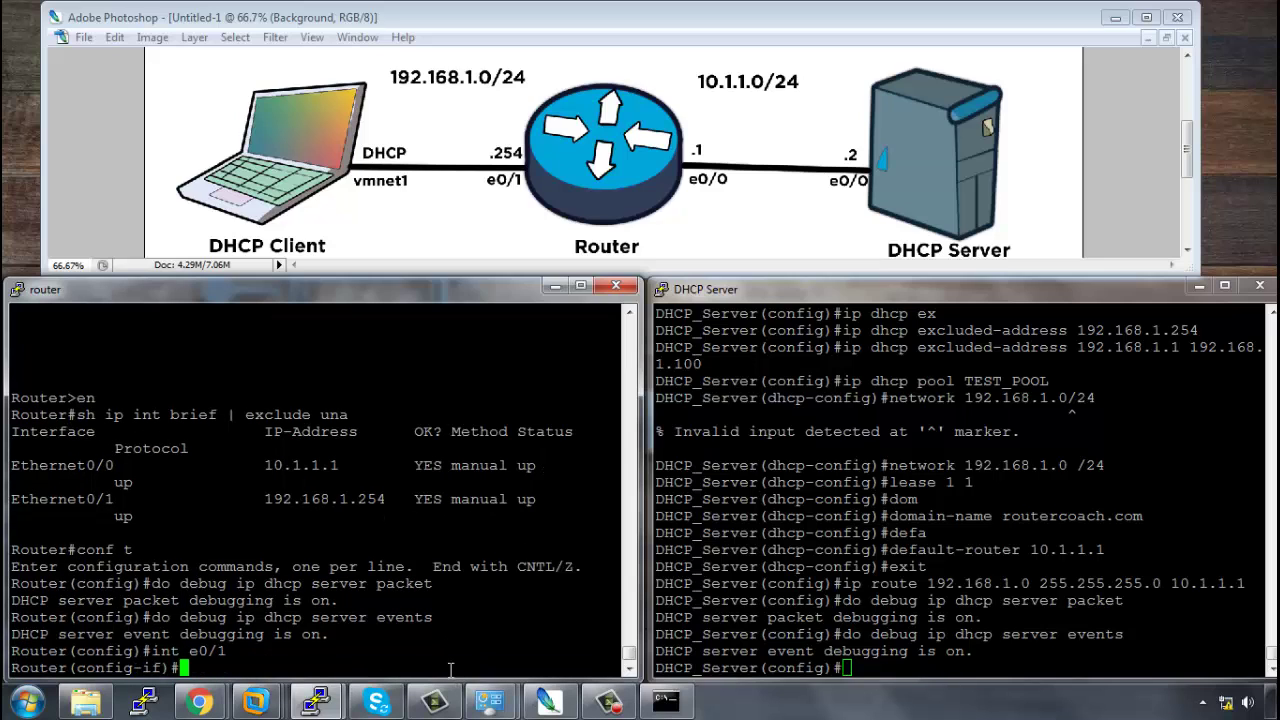
{"action": "type", "text": "ip help"}
{"action": "key", "text": "Tab"}
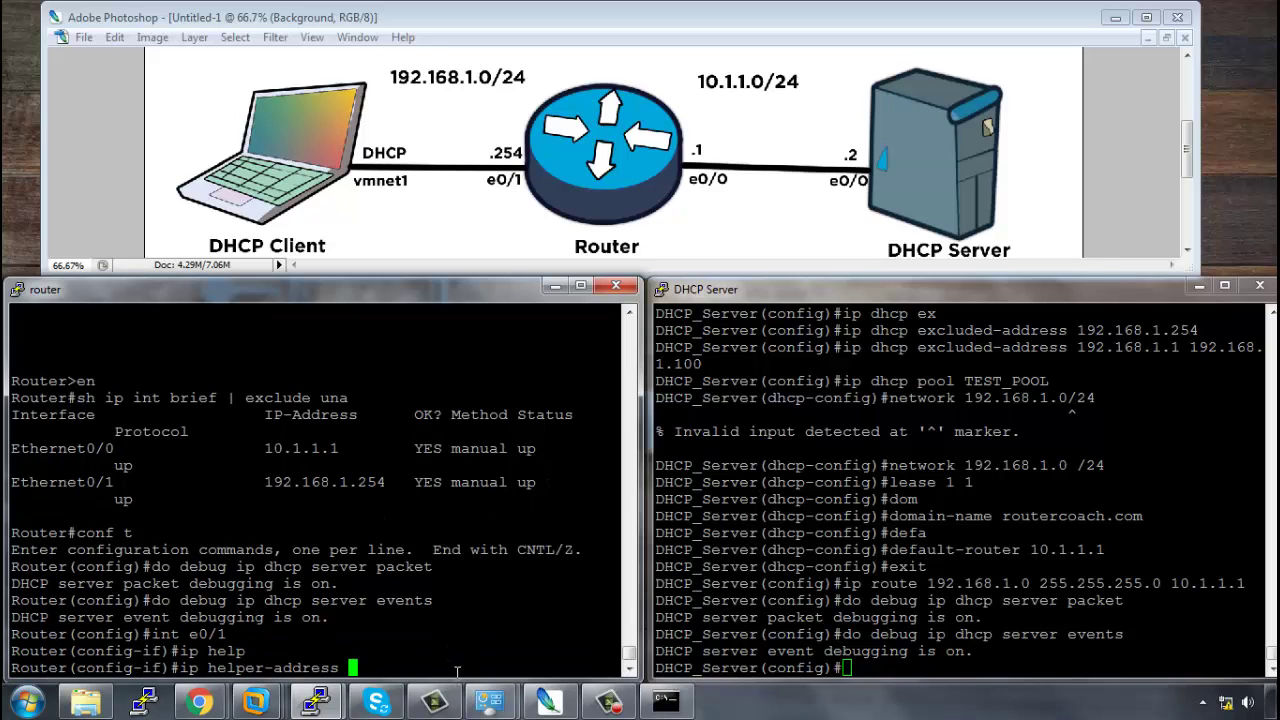
{"action": "key", "text": "Return"}
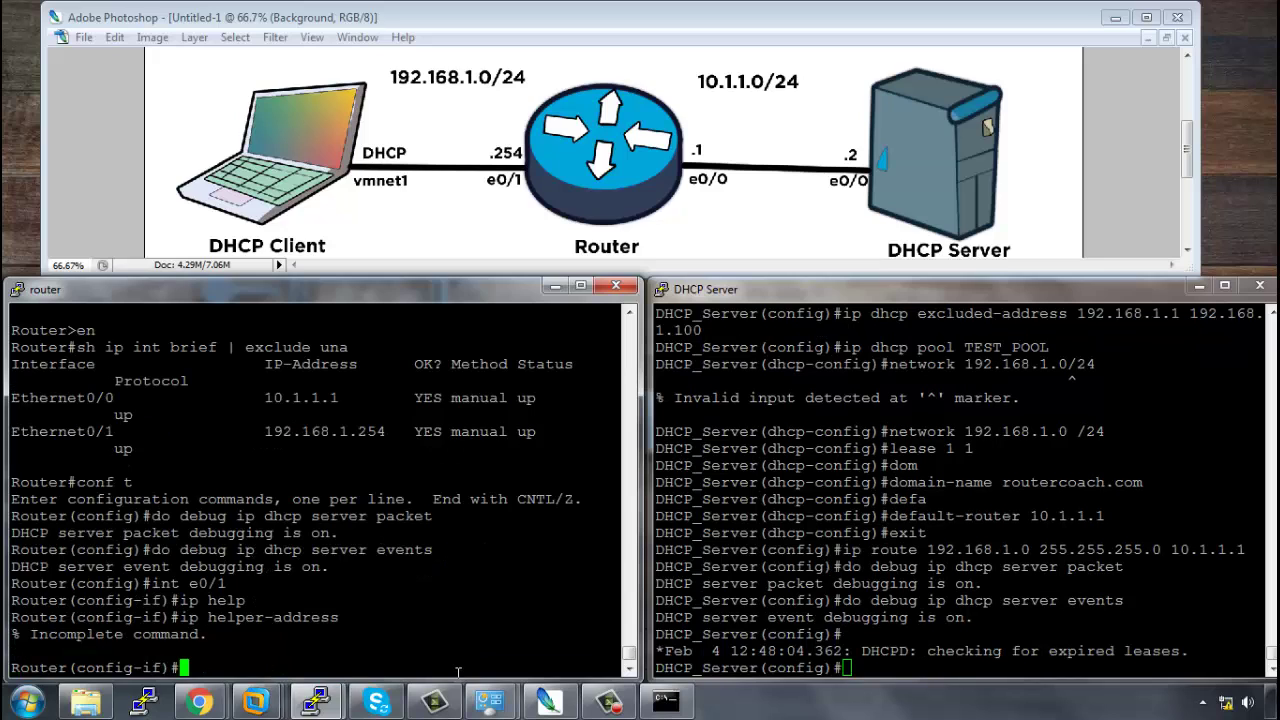
{"action": "type", "text": "ip help"}
{"action": "key", "text": "Tab"}
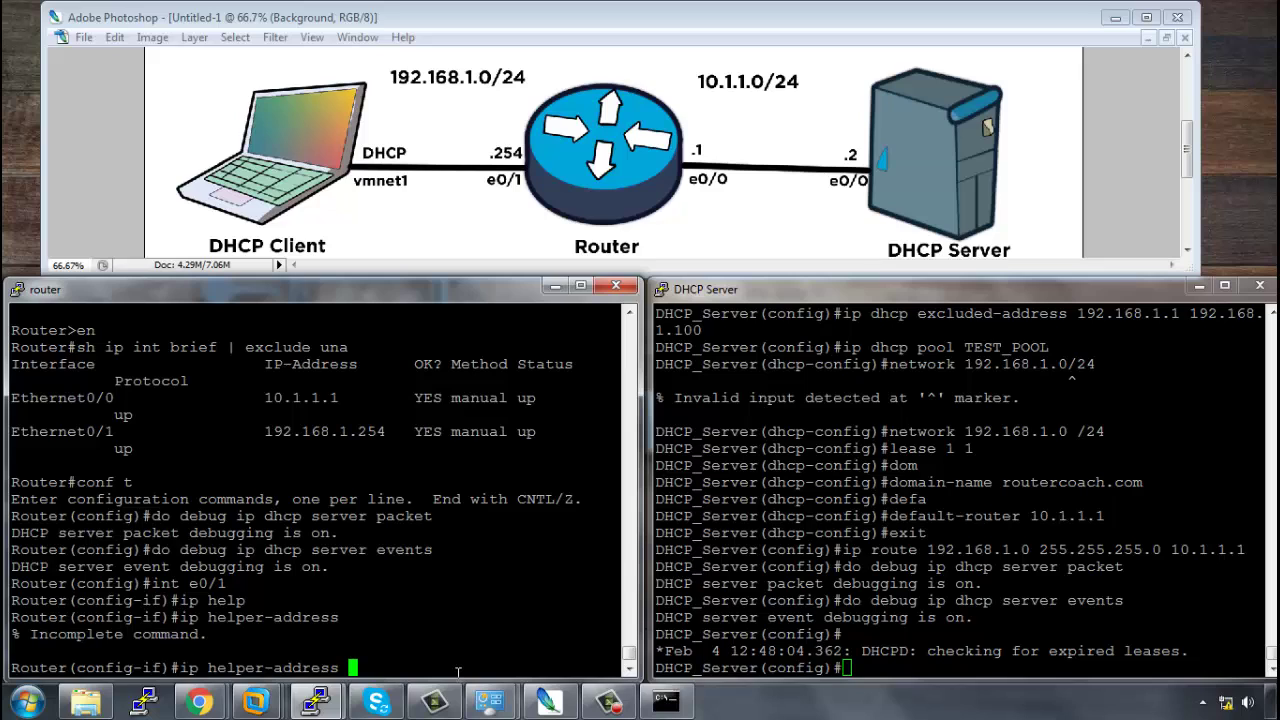
{"action": "type", "text": "10.1.1.2"}
{"action": "key", "text": "Return"}
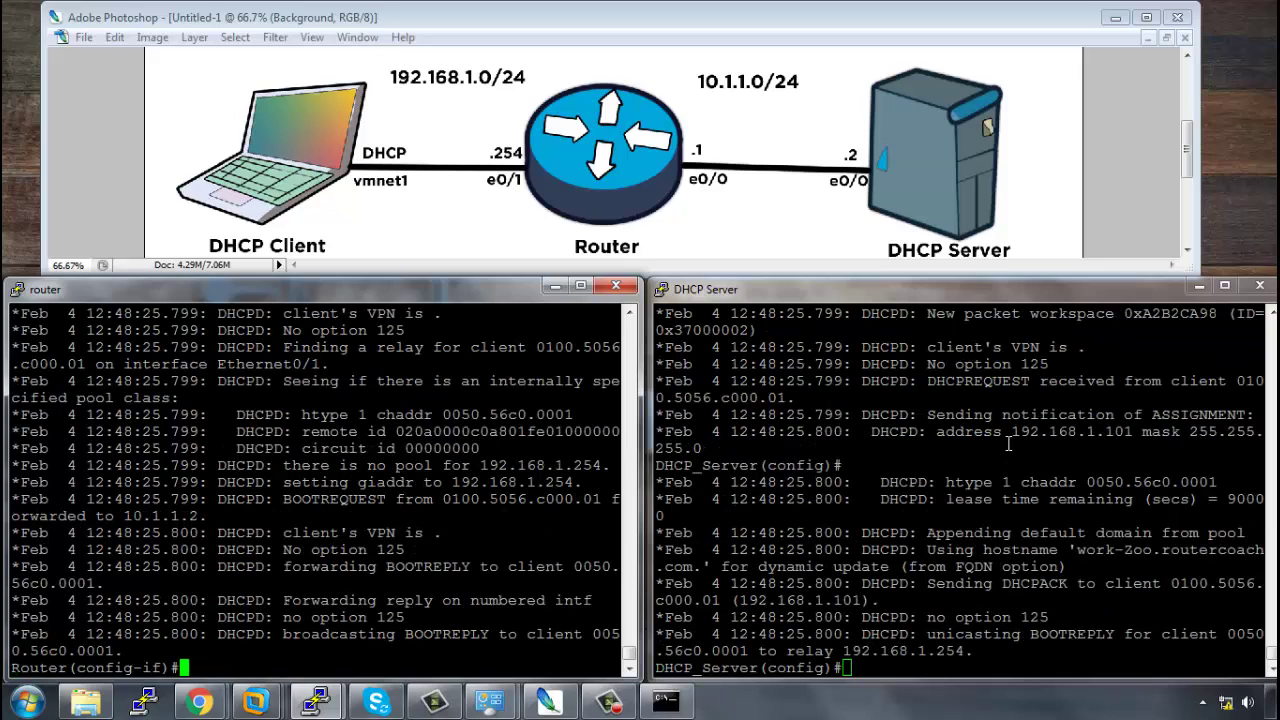
{"action": "left_click_drag", "start_coordinate": [872, 430], "coordinate": [1208, 432]}
{"action": "left_click", "coordinate": [988, 655]}
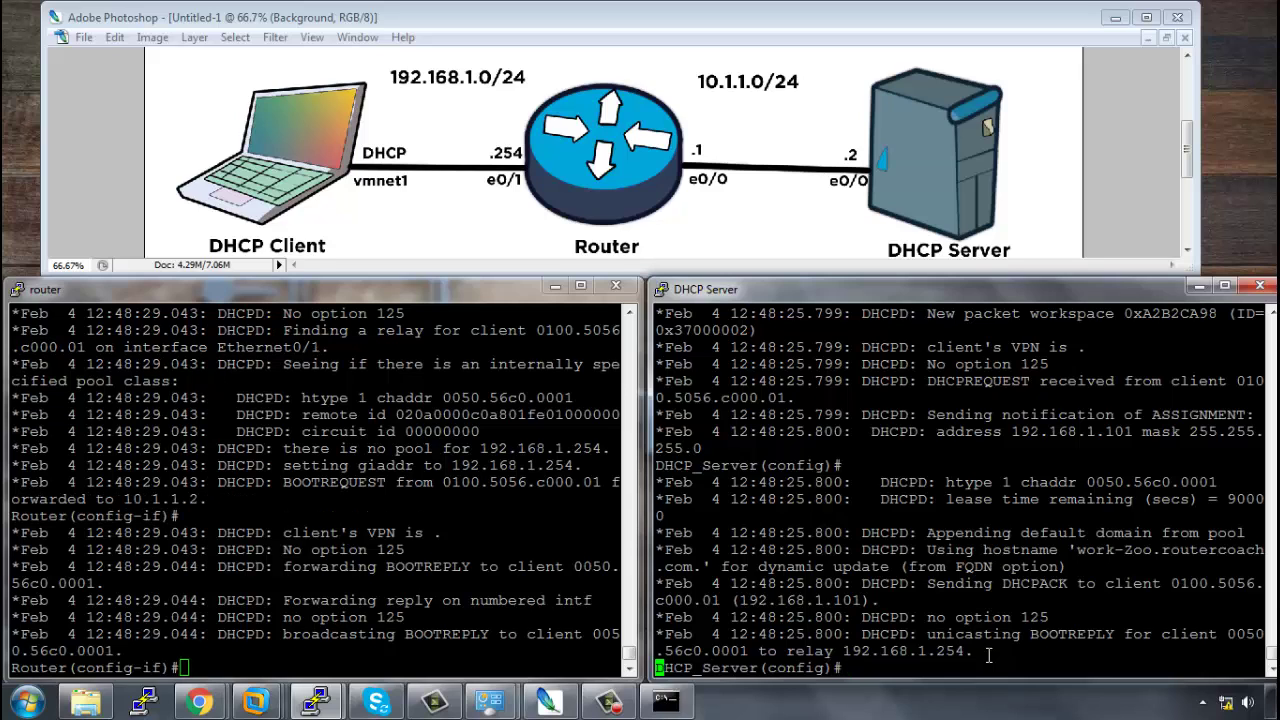
Step: Turn off all debugging on the DHCP server and the router with 'undebug all'
{"action": "type", "text": "do"}
{"action": "key", "text": "ctrl+z"}
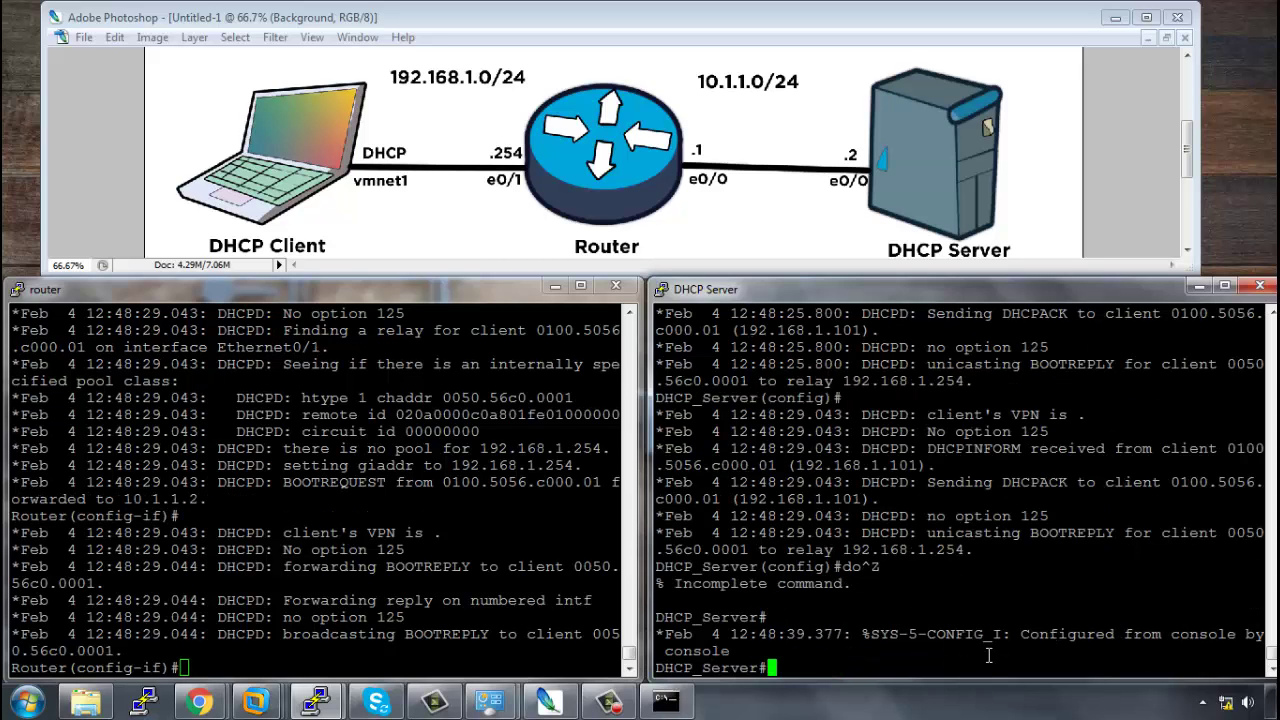
{"action": "type", "text": "undebug all"}
{"action": "key", "text": "Return"}
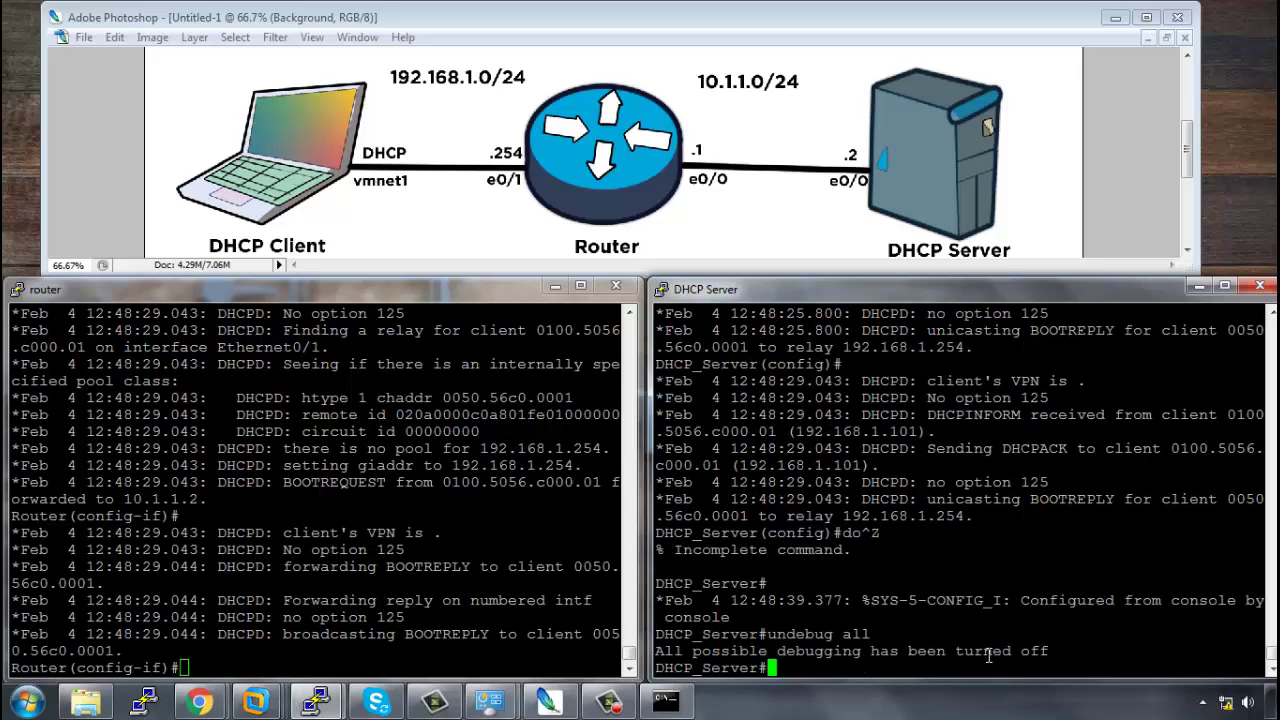
{"action": "left_click", "coordinate": [380, 668]}
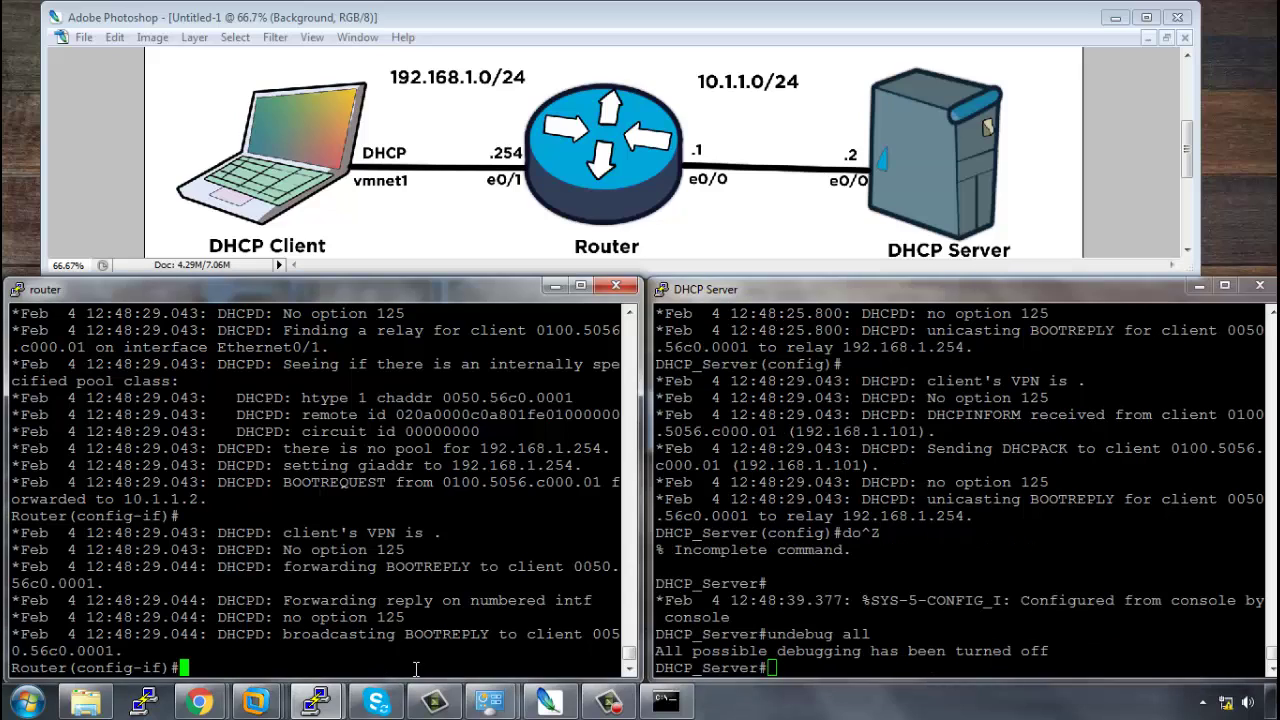
{"action": "type", "text": "do undeb all"}
{"action": "key", "text": "Return"}
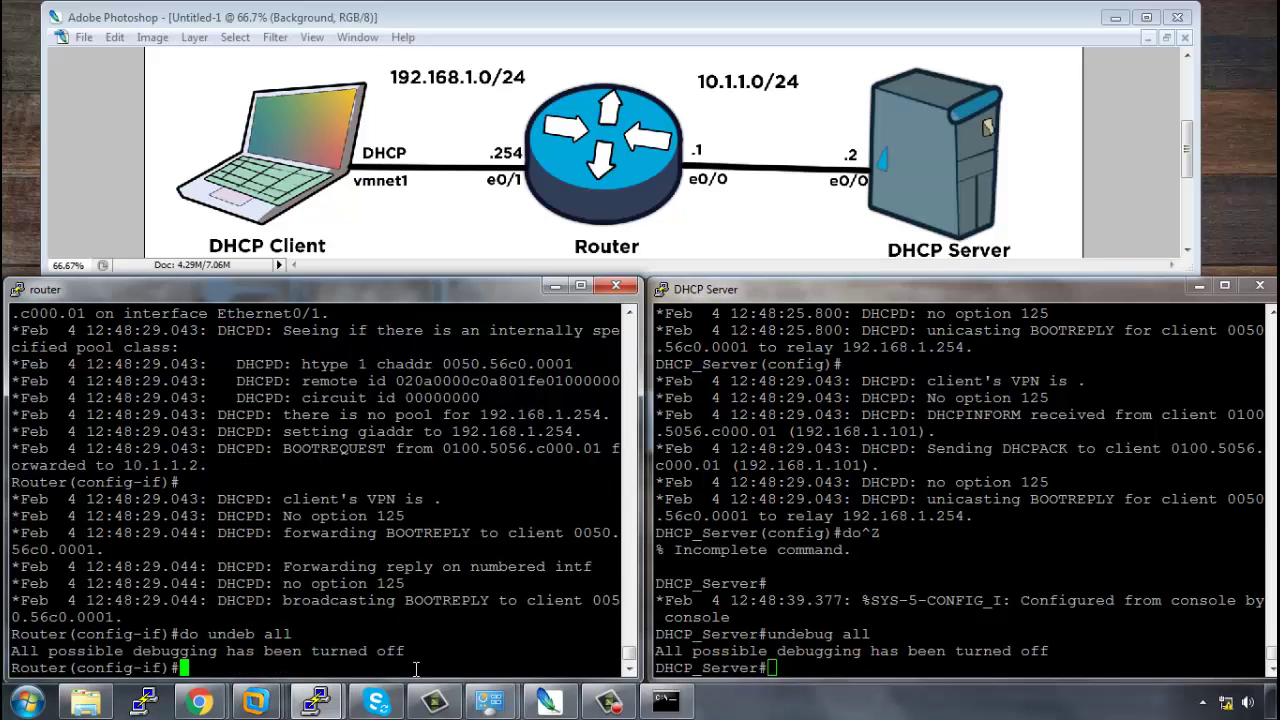
Step: List the server's DHCP bindings and highlight the automatic 192.168.1.101 lease
{"action": "left_click", "coordinate": [1272, 660]}
{"action": "scroll", "coordinate": [1272, 660], "scroll_direction": "up", "scroll_amount": 6}
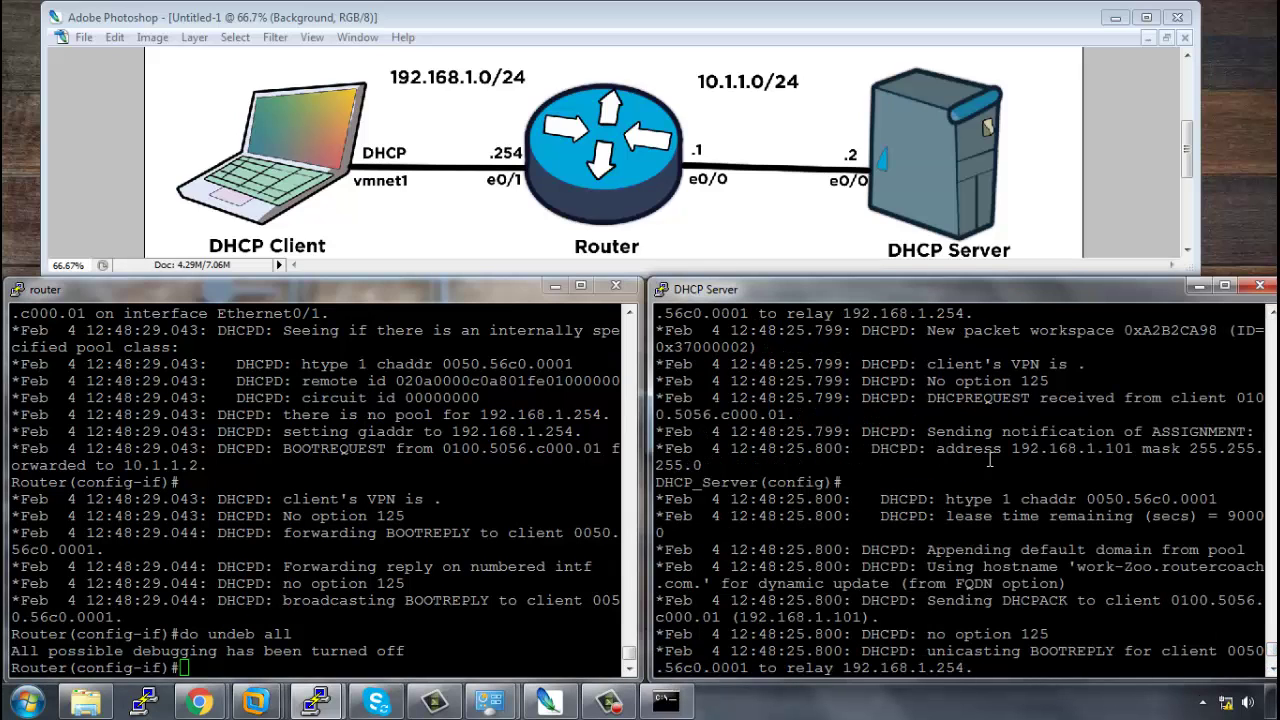
{"action": "left_click_drag", "start_coordinate": [1014, 450], "coordinate": [1131, 450]}
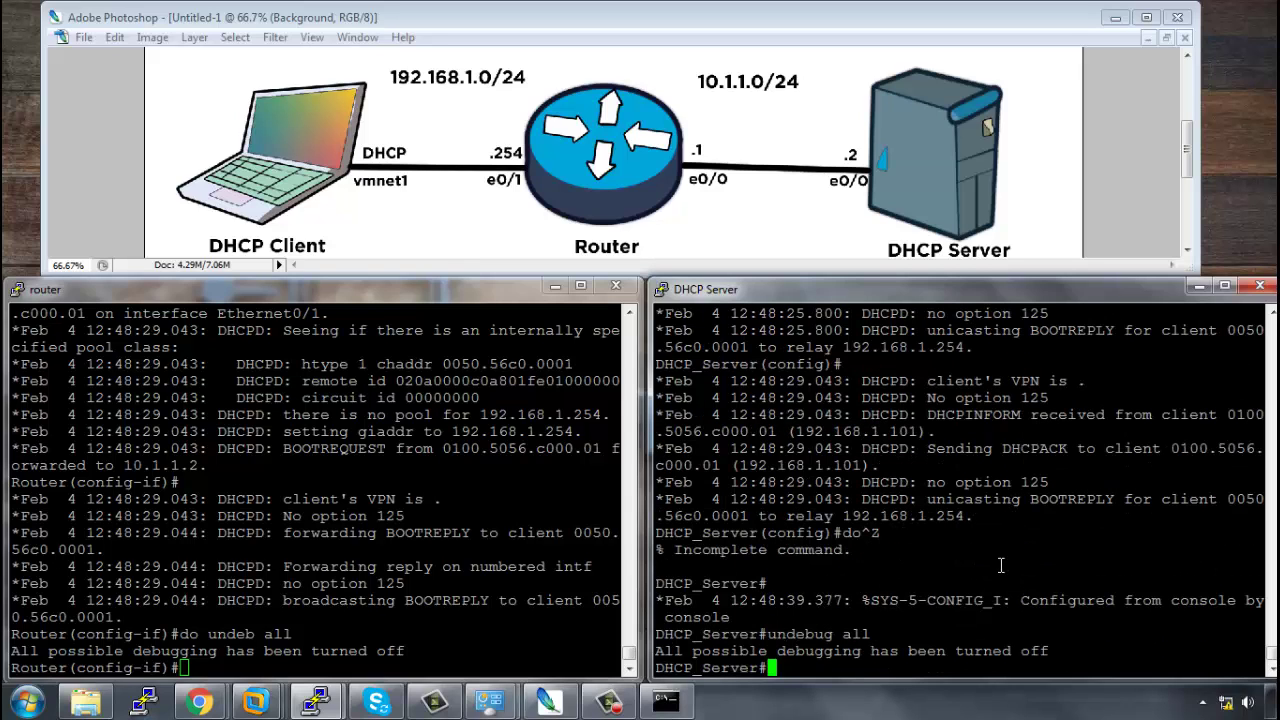
{"action": "type", "text": "sh ip dhcp bin"}
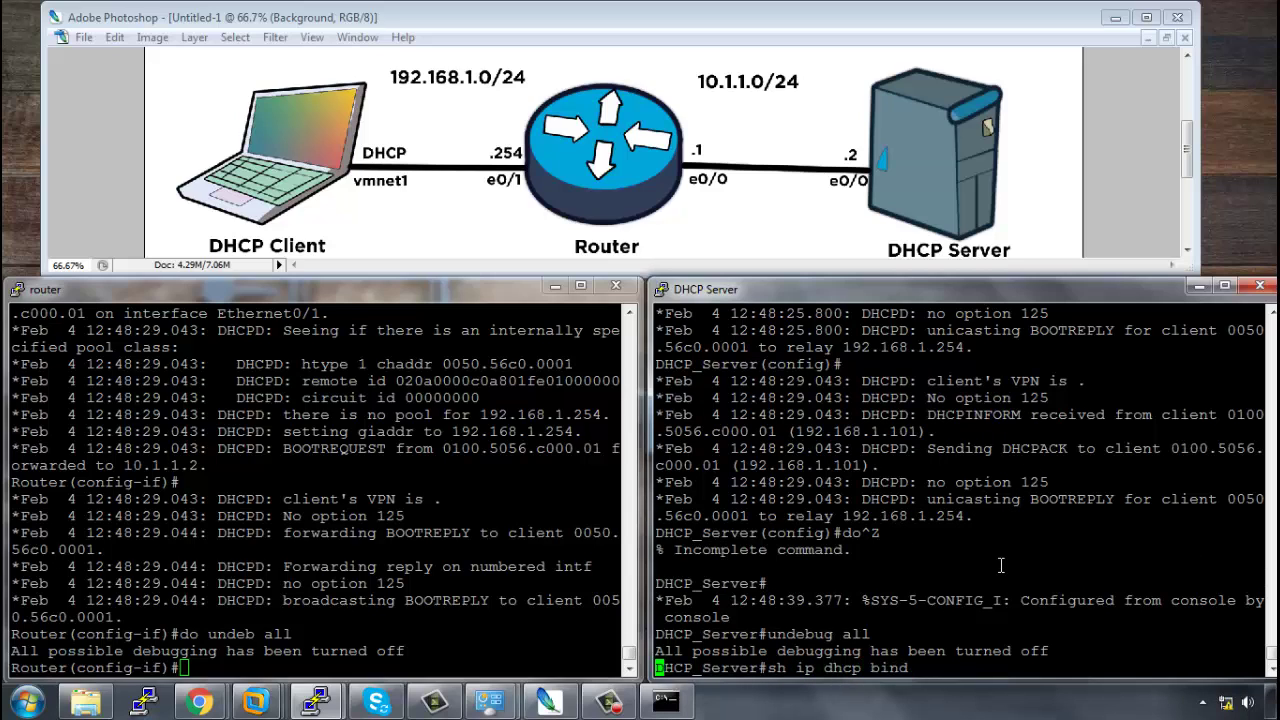
{"action": "type", "text": "d"}
{"action": "key", "text": "Tab"}
{"action": "key", "text": "Return"}
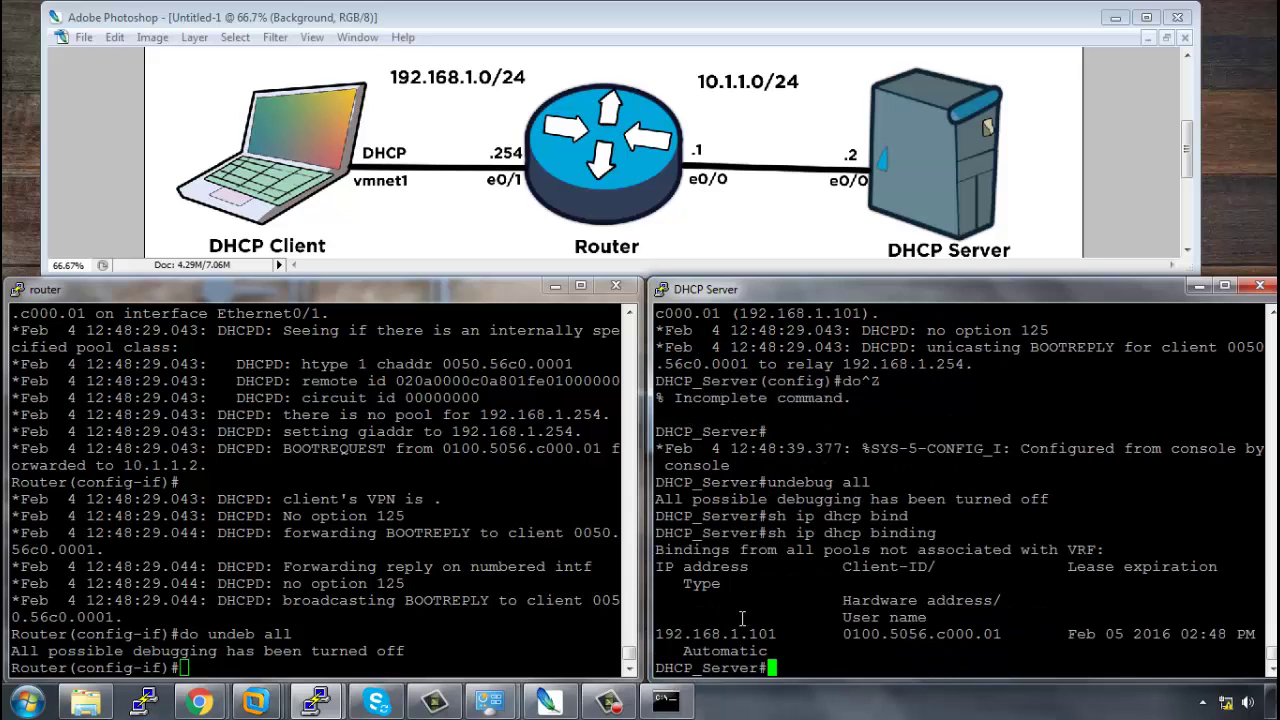
{"action": "left_click_drag", "start_coordinate": [659, 633], "coordinate": [1017, 634]}
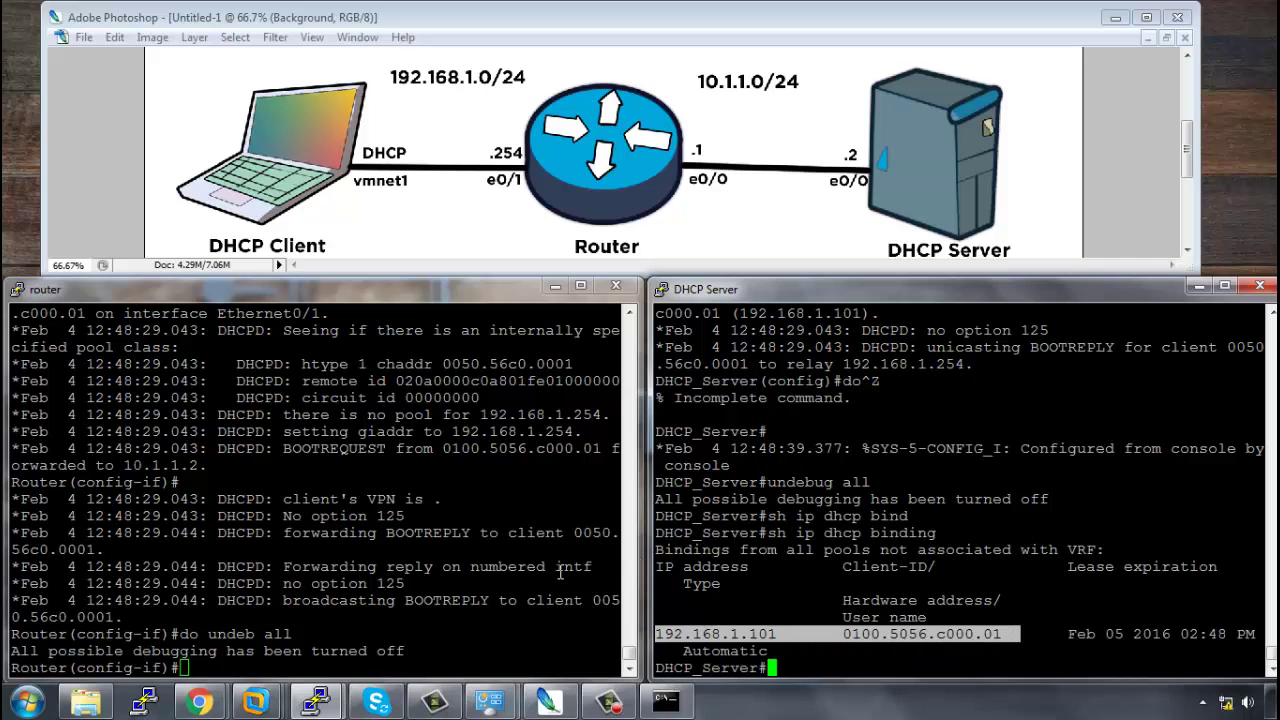
Step: Open VMware Network Adapter VMnet1's details showing 192.168.1.101 from DHCP server 10.1.1.2
{"action": "mouse_move", "coordinate": [492, 700]}
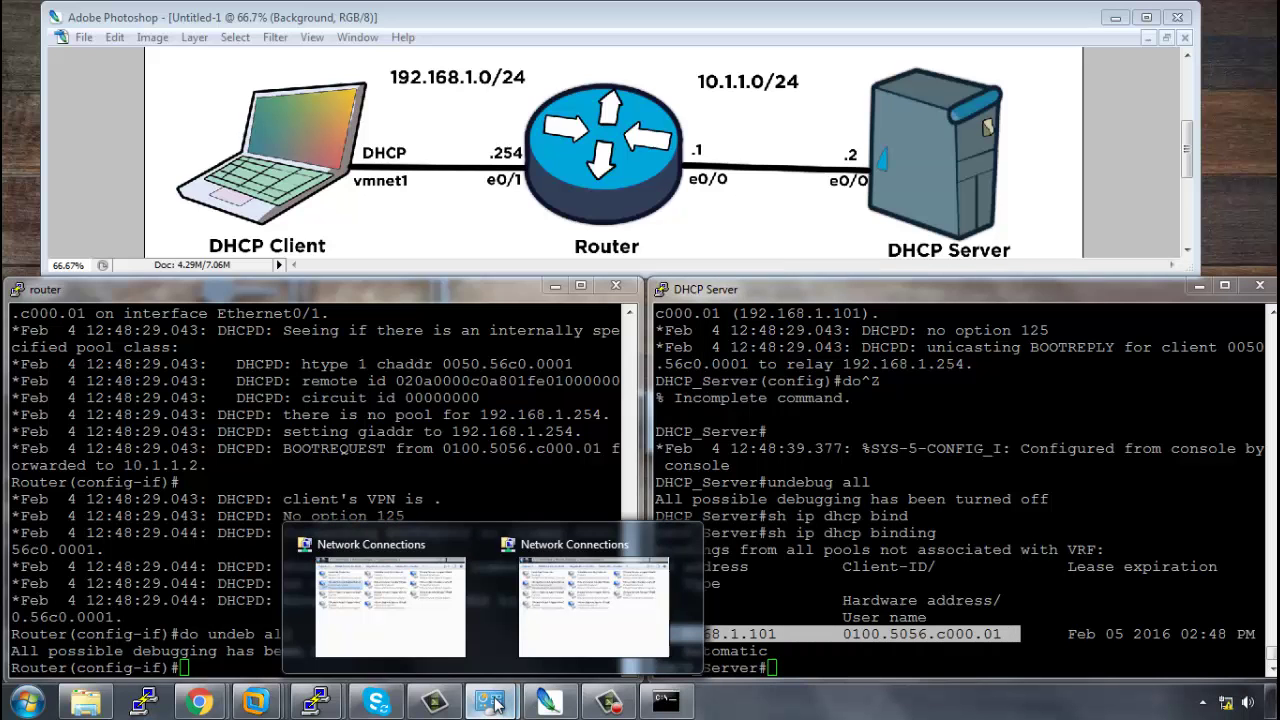
{"action": "left_click", "coordinate": [583, 636]}
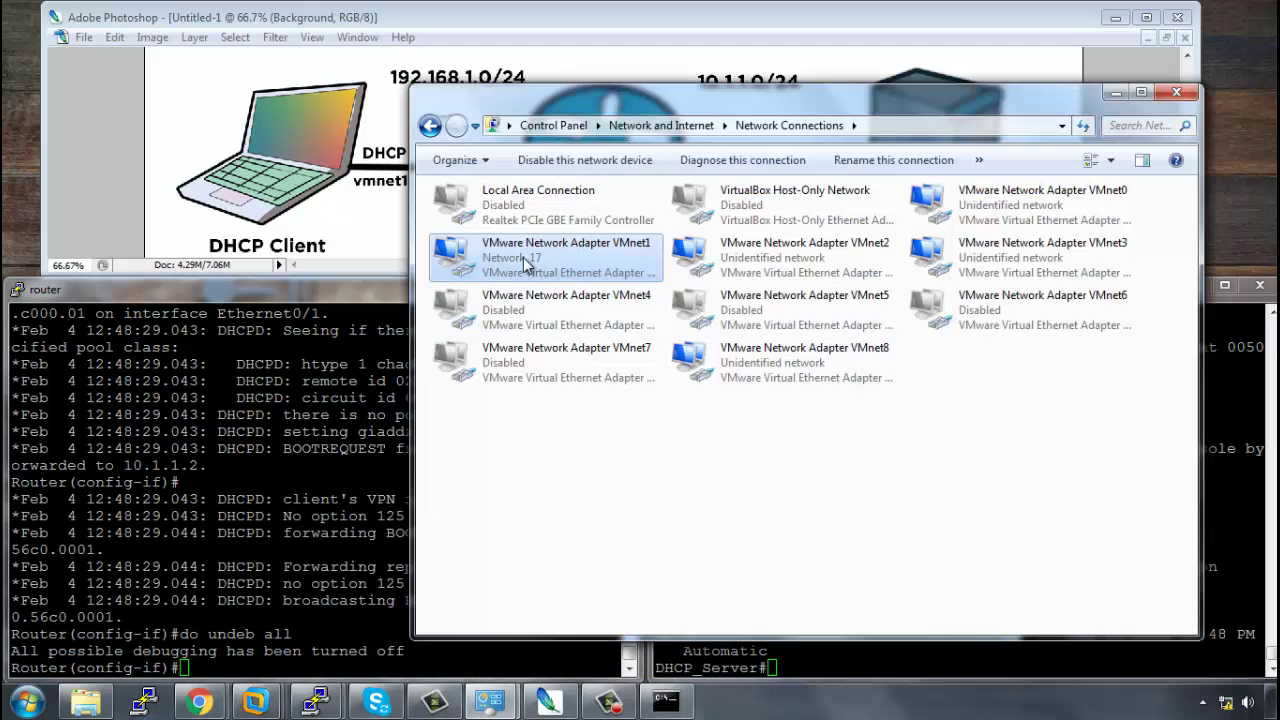
{"action": "double_click", "coordinate": [525, 262]}
{"action": "left_click", "coordinate": [540, 338]}
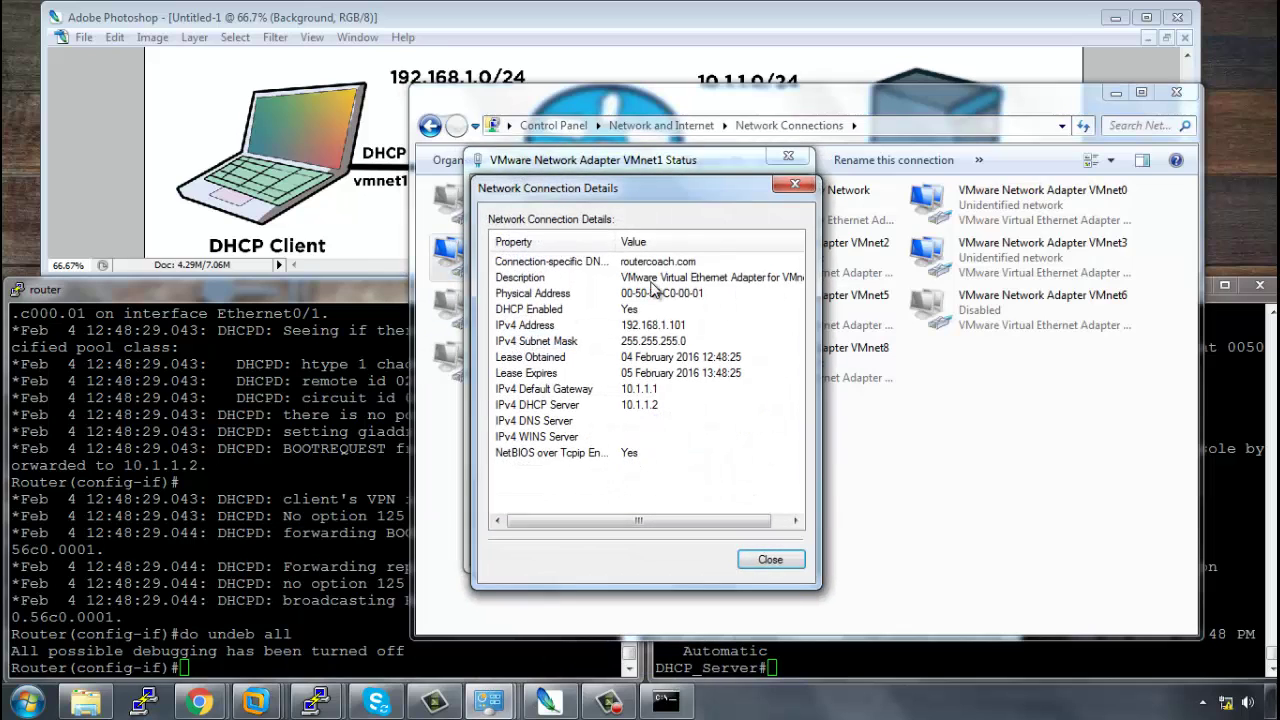